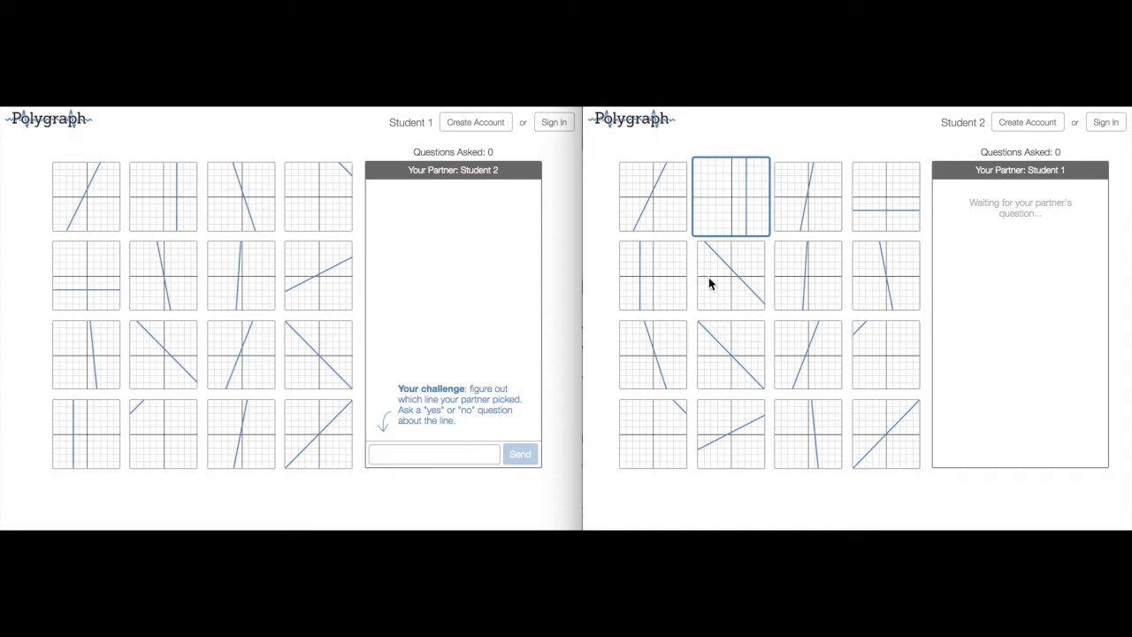
Step: Send Student 1's question 'Does your graph have a positive slope?' and answer No as Student 2
{"action": "left_click", "coordinate": [474, 455]}
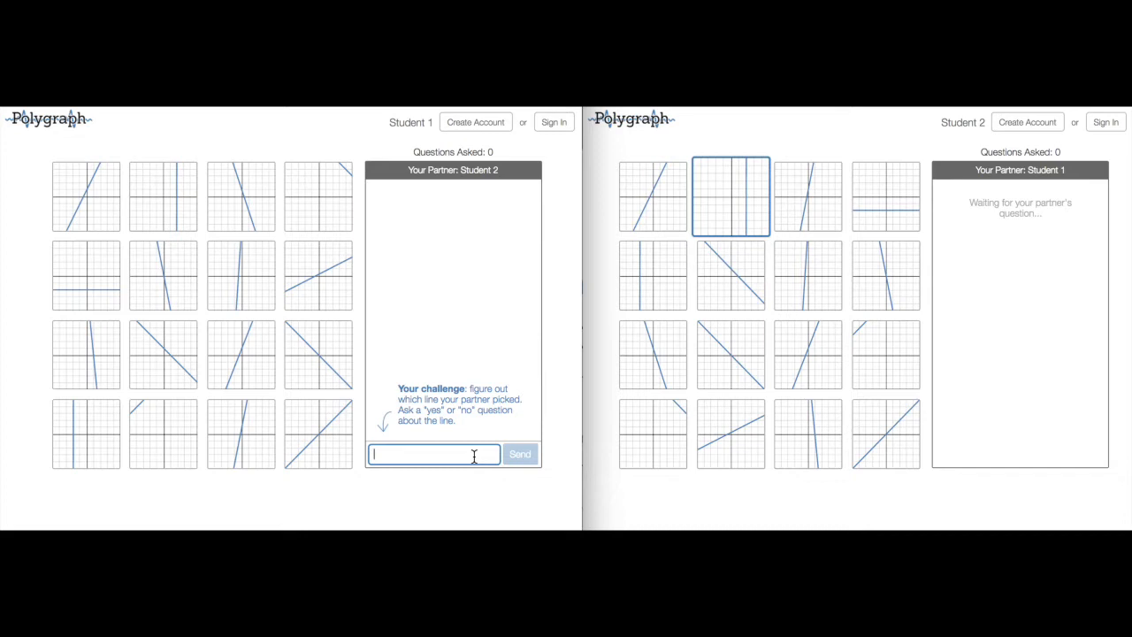
{"action": "type", "text": "Does your graph have a posit"}
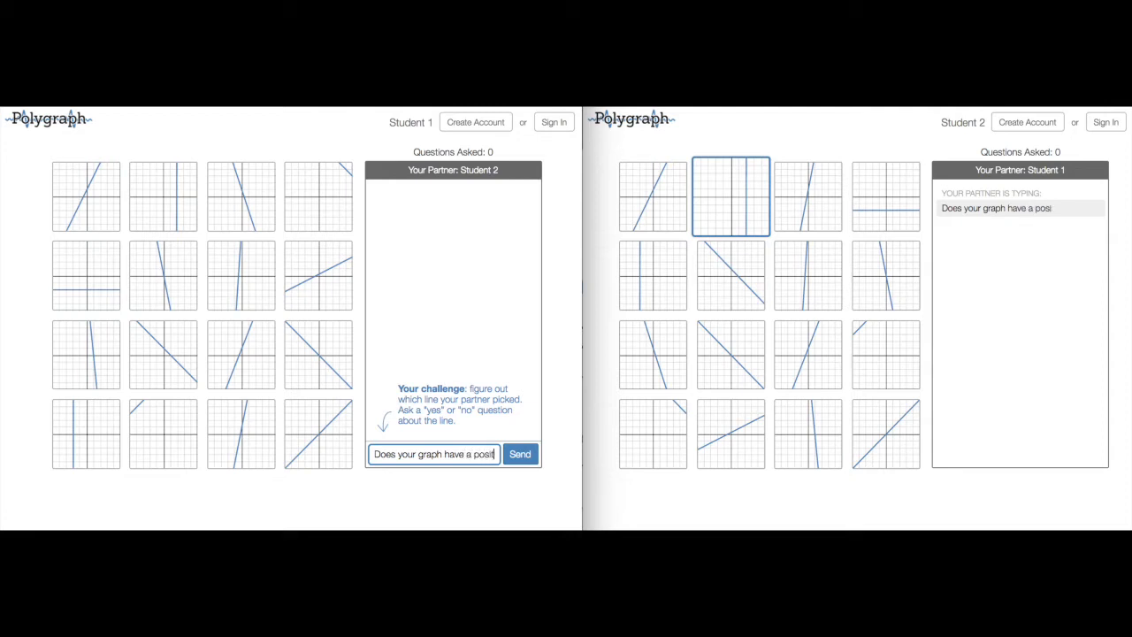
{"action": "type", "text": "ive slope?"}
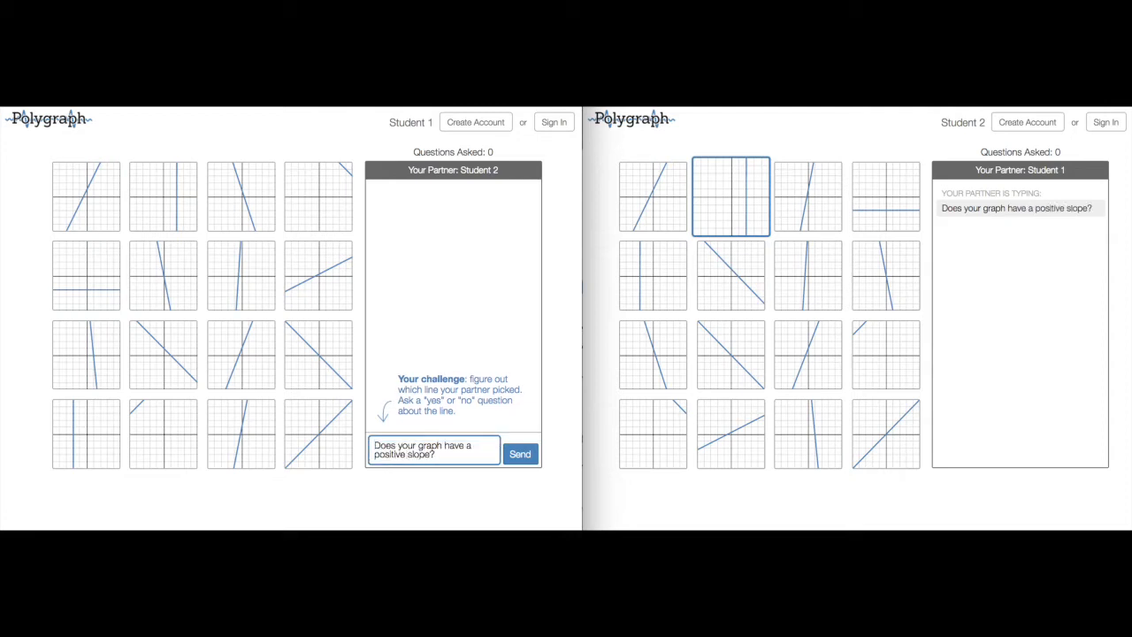
{"action": "key", "text": "Return"}
{"action": "left_click", "coordinate": [1054, 223]}
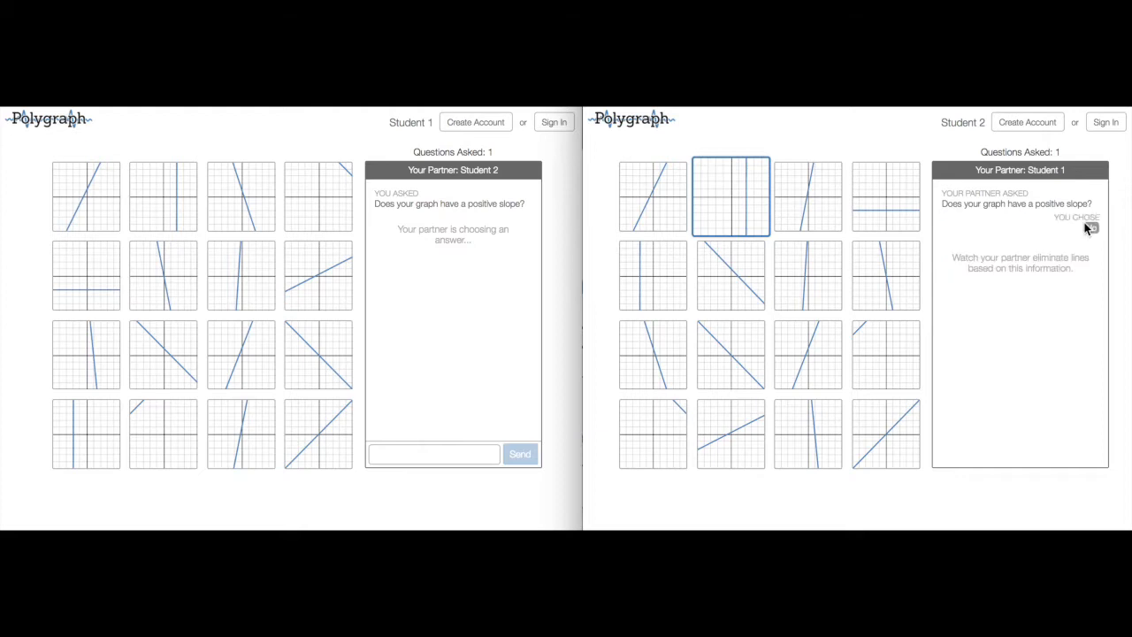
Step: Mark the seven positive-slope lines and eliminate them
{"action": "left_click", "coordinate": [101, 210]}
{"action": "left_click", "coordinate": [311, 262]}
{"action": "left_click", "coordinate": [240, 278]}
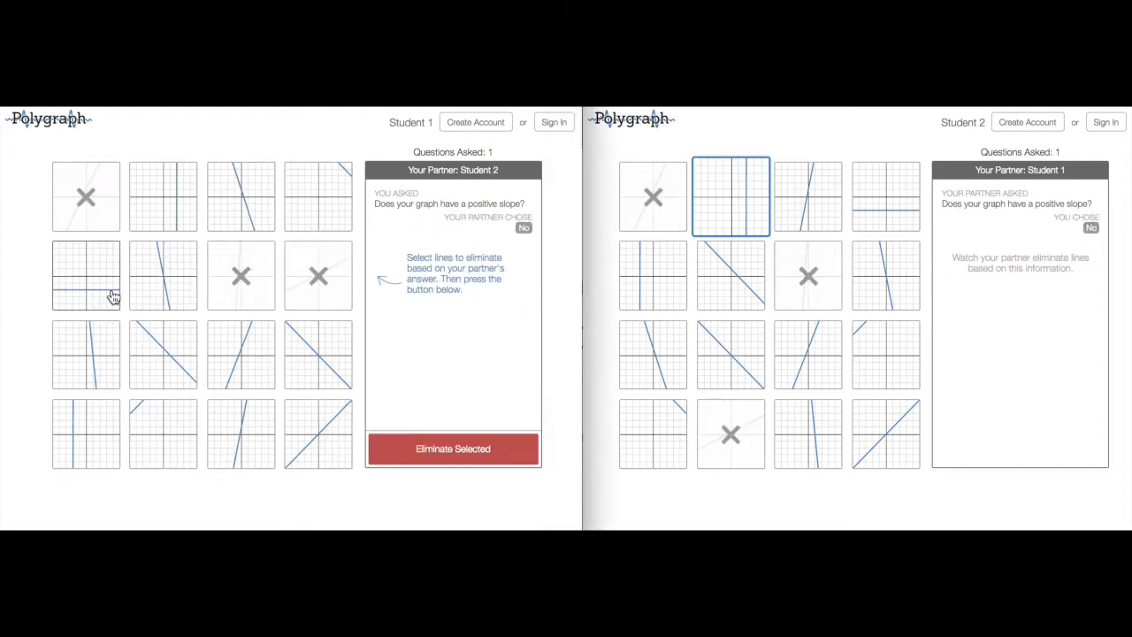
{"action": "left_click", "coordinate": [240, 352]}
{"action": "left_click", "coordinate": [311, 429]}
{"action": "left_click", "coordinate": [257, 438]}
{"action": "left_click", "coordinate": [168, 434]}
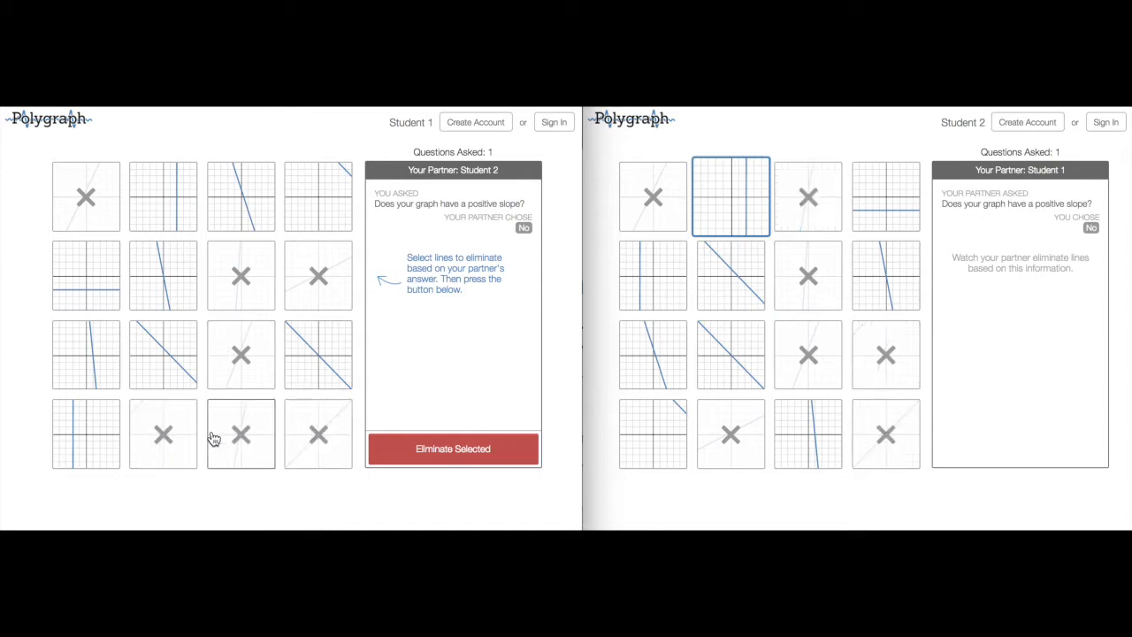
{"action": "left_click", "coordinate": [399, 449]}
Step: Ask 'Is your line vertical?' and answer Yes as Student 2
{"action": "left_click", "coordinate": [399, 452]}
{"action": "type", "text": "Is your line vertical?"}
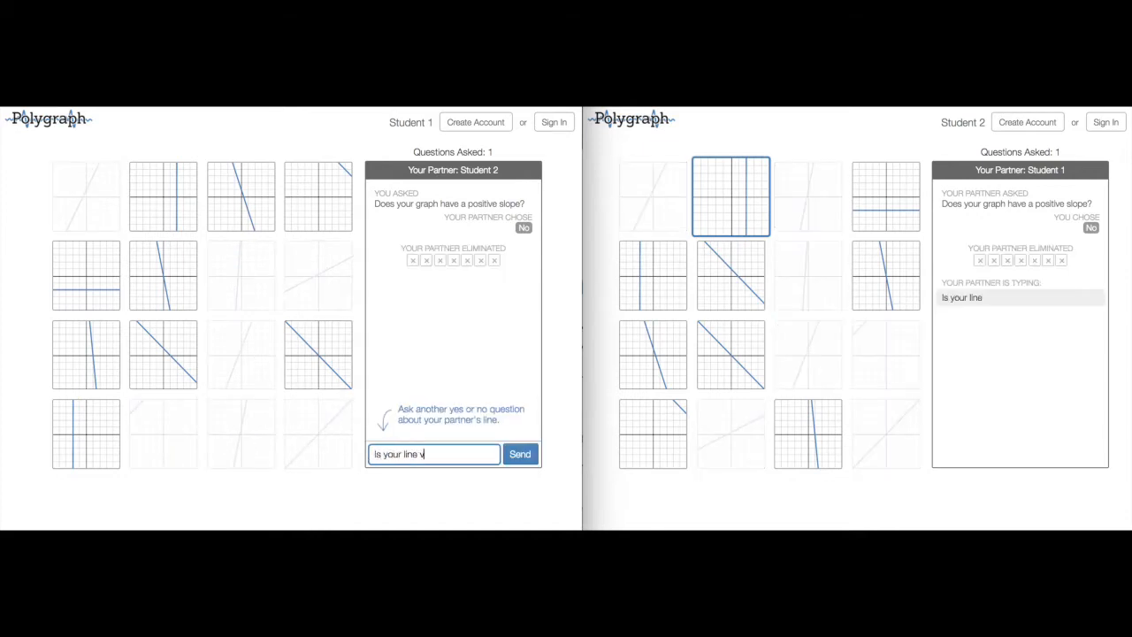
{"action": "key", "text": "Return"}
{"action": "left_click", "coordinate": [957, 316]}
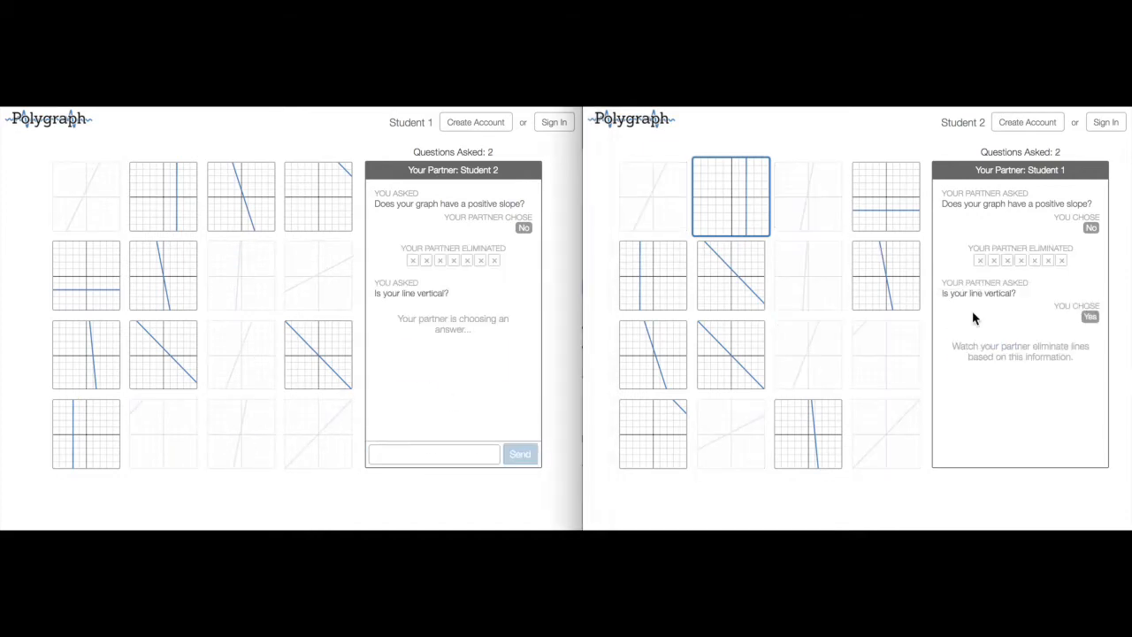
Step: Mark the seven non-vertical lines and eliminate them
{"action": "left_click", "coordinate": [316, 356]}
{"action": "left_click", "coordinate": [163, 354]}
{"action": "left_click", "coordinate": [86, 354]}
{"action": "left_click", "coordinate": [101, 307]}
{"action": "left_click", "coordinate": [163, 282]}
{"action": "left_click", "coordinate": [235, 215]}
{"action": "left_click", "coordinate": [319, 199]}
{"action": "left_click", "coordinate": [412, 450]}
Step: Ask 'Is the equation of your line x=2?', answer Yes, and eliminate the other vertical line
{"action": "left_click", "coordinate": [412, 453]}
{"action": "type", "text": "Is the equation of"}
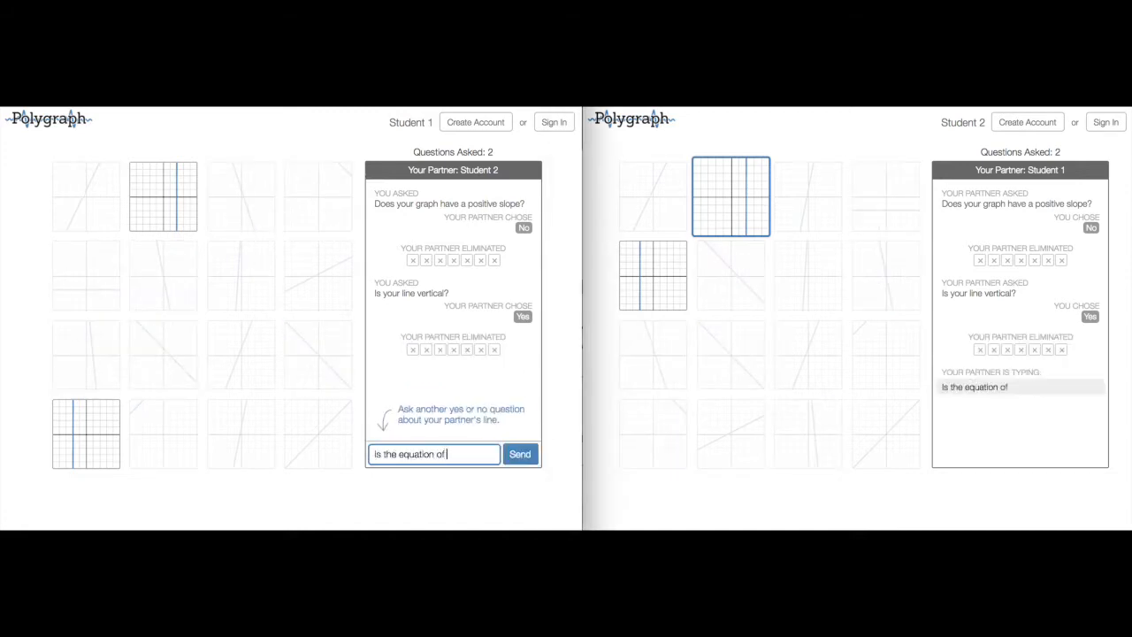
{"action": "type", "text": " your line x=2?"}
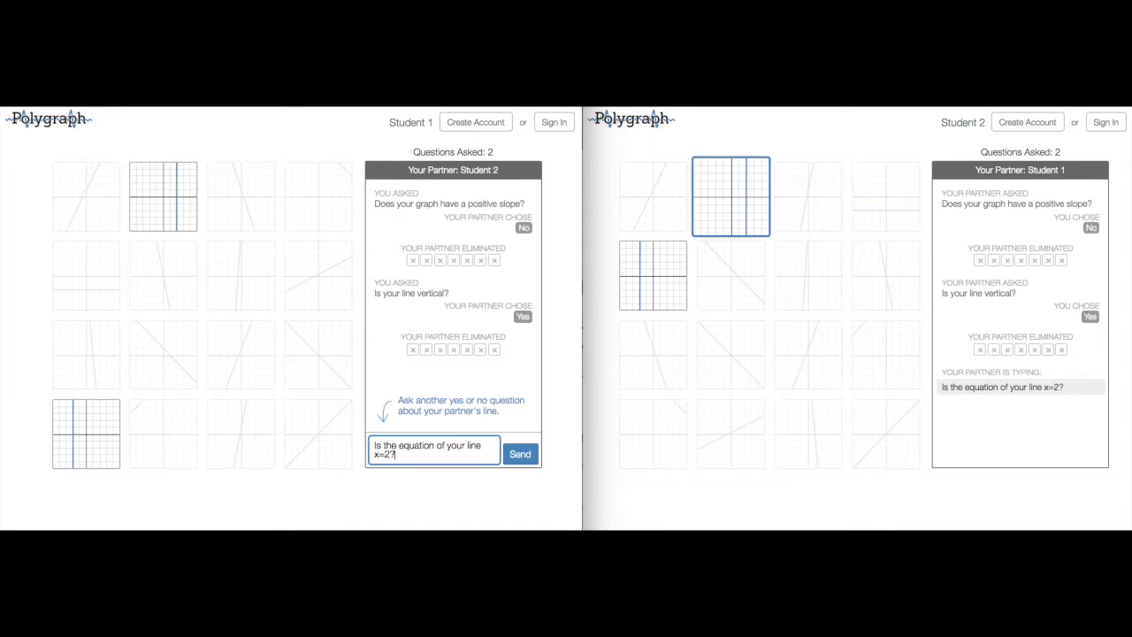
{"action": "left_click", "coordinate": [528, 457]}
{"action": "left_click", "coordinate": [968, 384]}
{"action": "left_click", "coordinate": [86, 432]}
{"action": "left_click", "coordinate": [406, 448]}
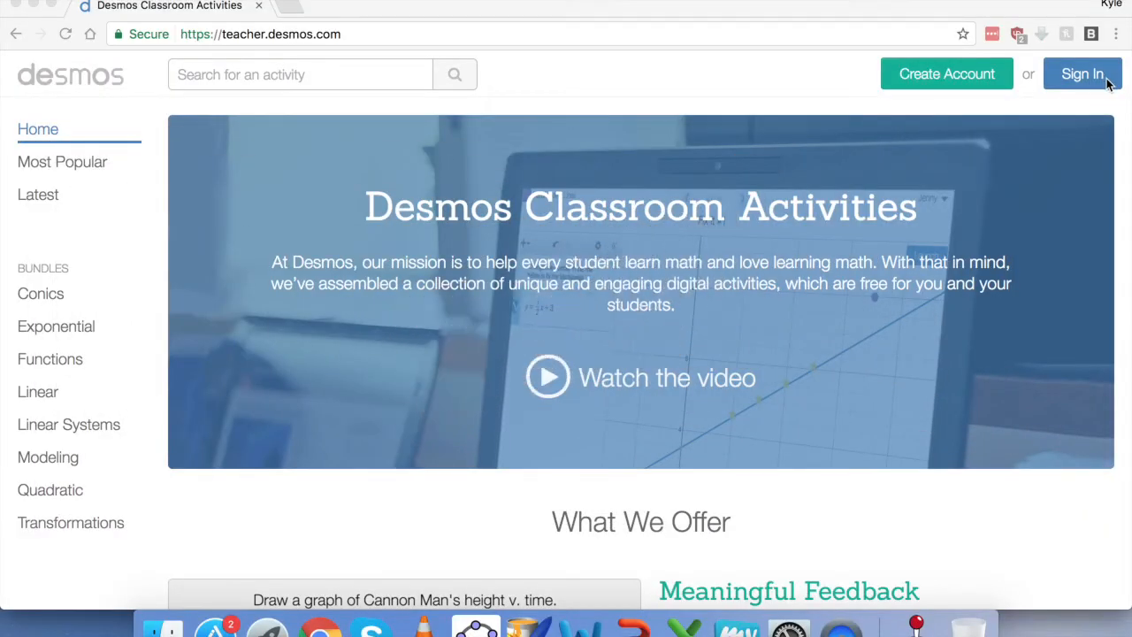
Step: Sign in with Google and show the Custom activities list
{"action": "left_click", "coordinate": [1105, 79]}
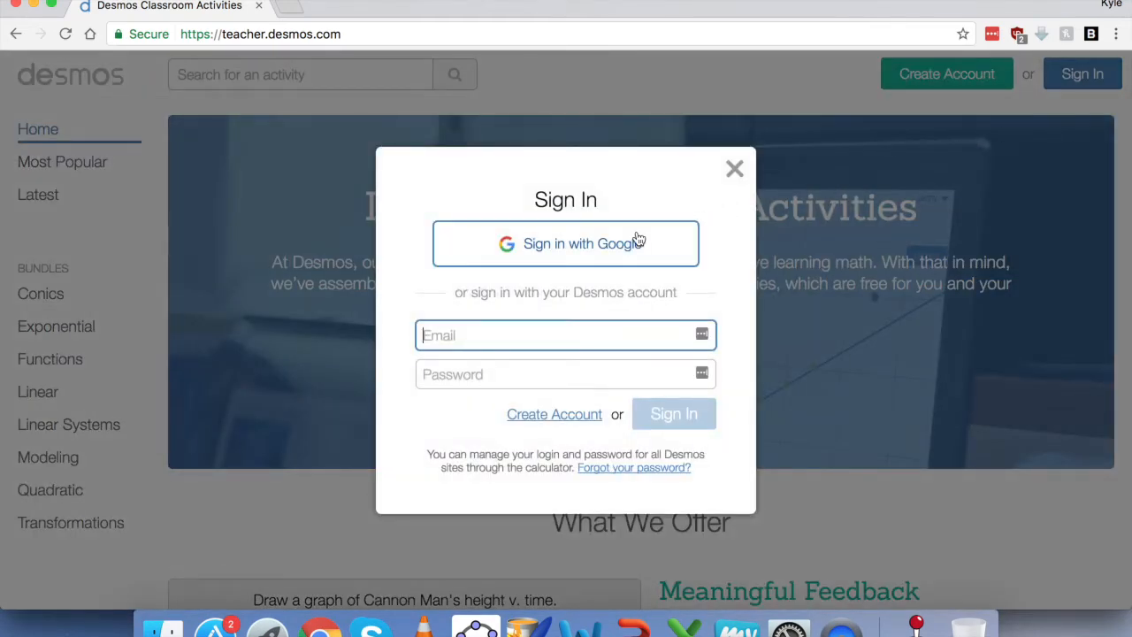
{"action": "left_click", "coordinate": [638, 241]}
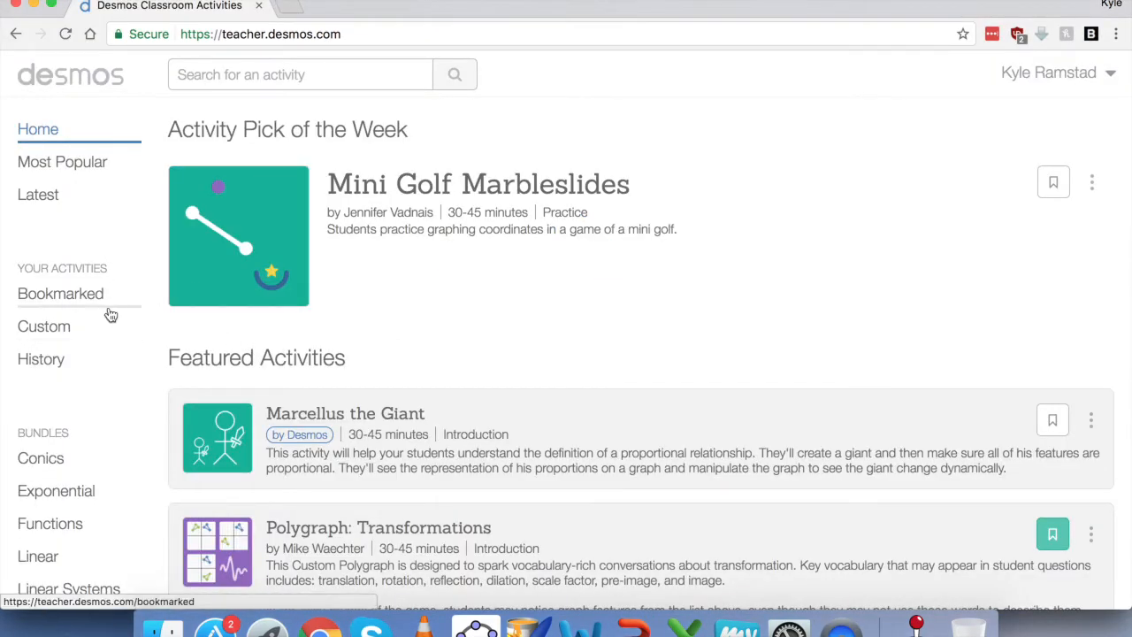
{"action": "left_click", "coordinate": [111, 333]}
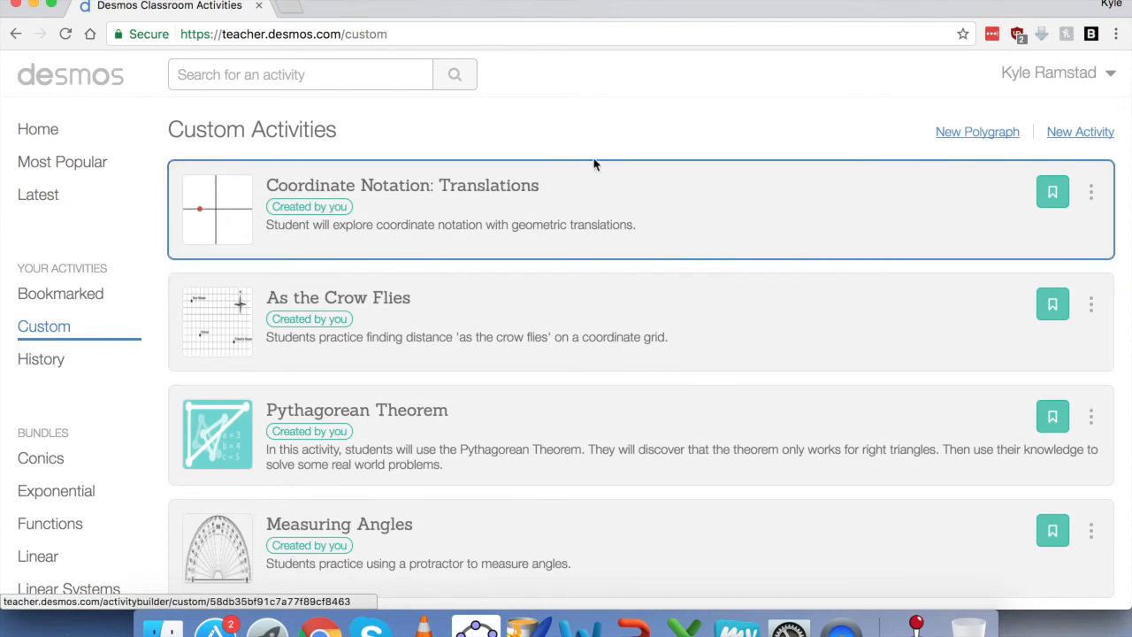
Step: Create a new Polygraph titled 'Test' and start building suspects
{"action": "left_click", "coordinate": [993, 132]}
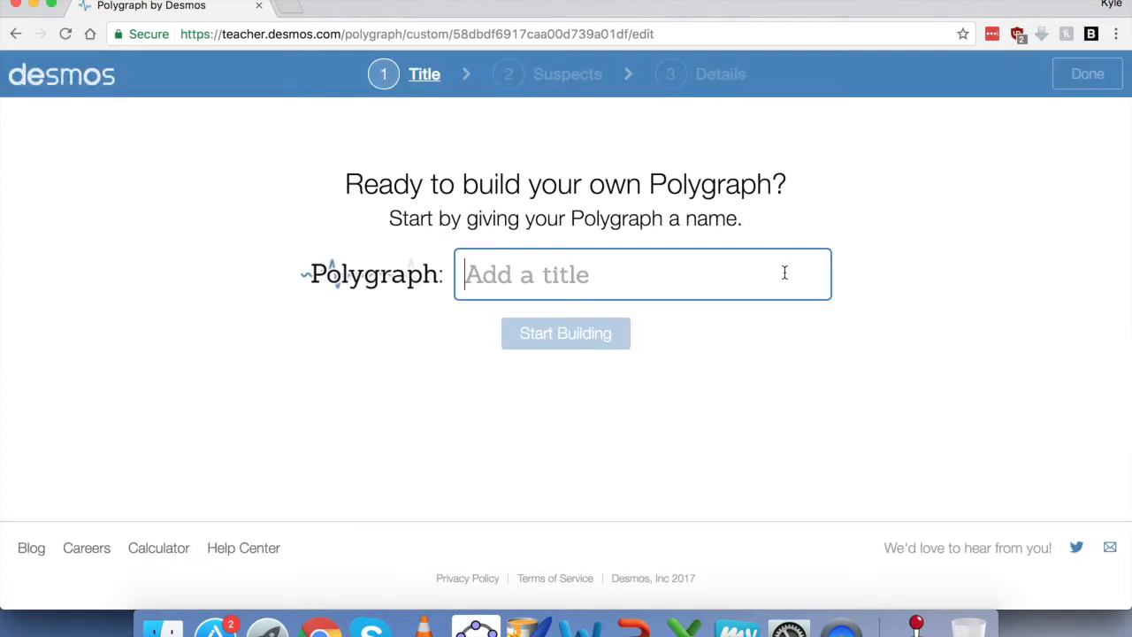
{"action": "type", "text": "Test"}
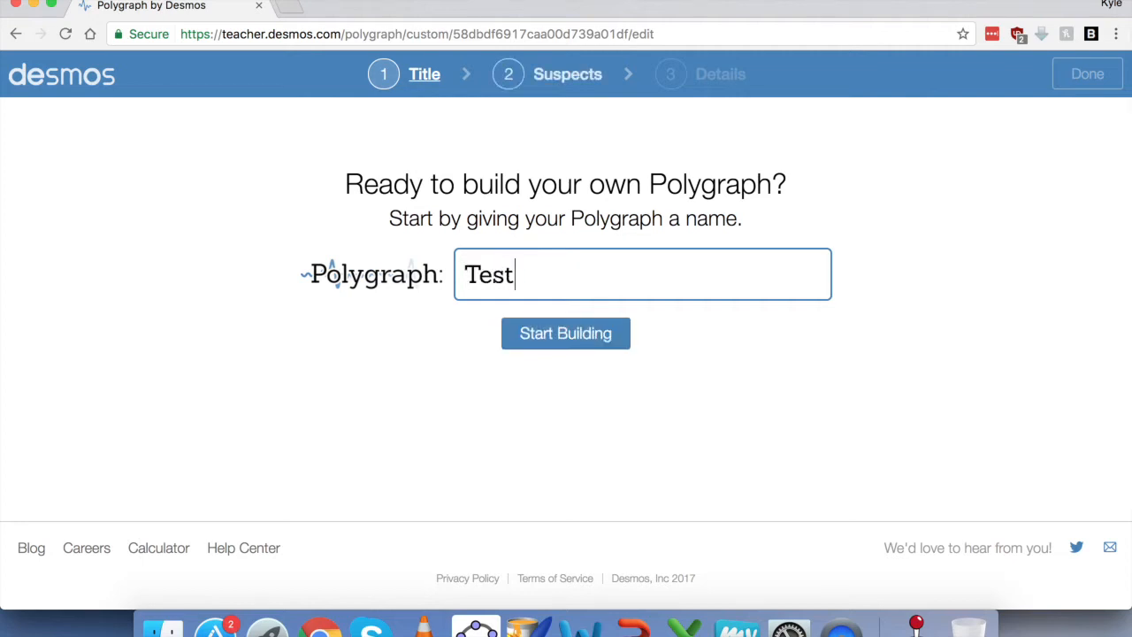
{"action": "left_click", "coordinate": [609, 344]}
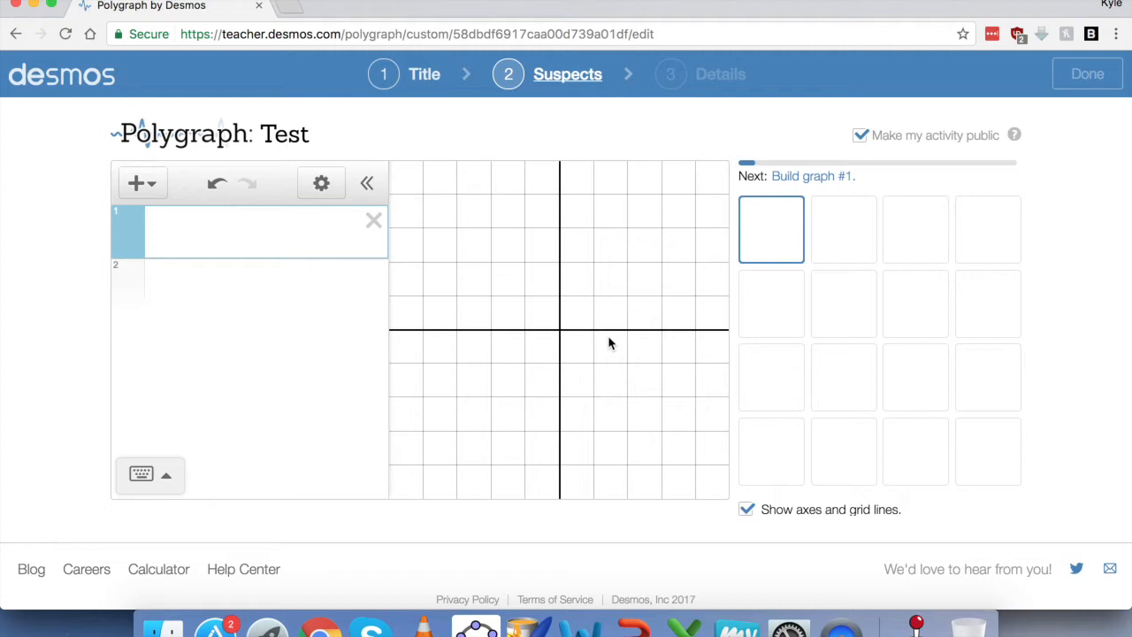
Step: Enter line suspects y=x, y=2x, y=4x, y=5x, y=6x, y=7x and y=-7x
{"action": "type", "text": "y=x"}
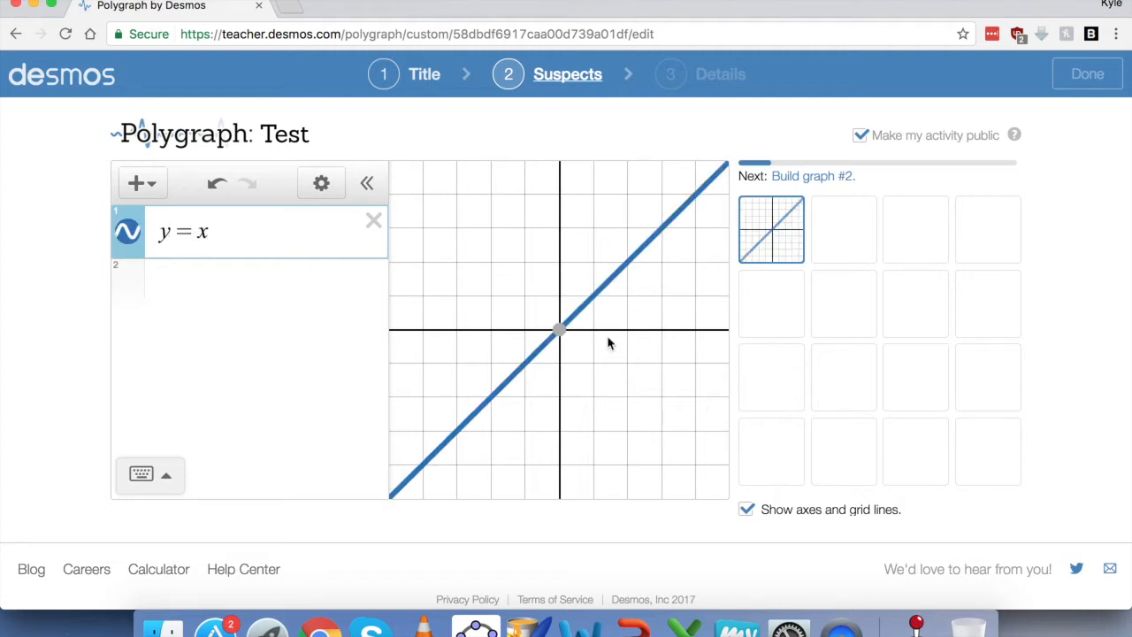
{"action": "left_click", "coordinate": [834, 232]}
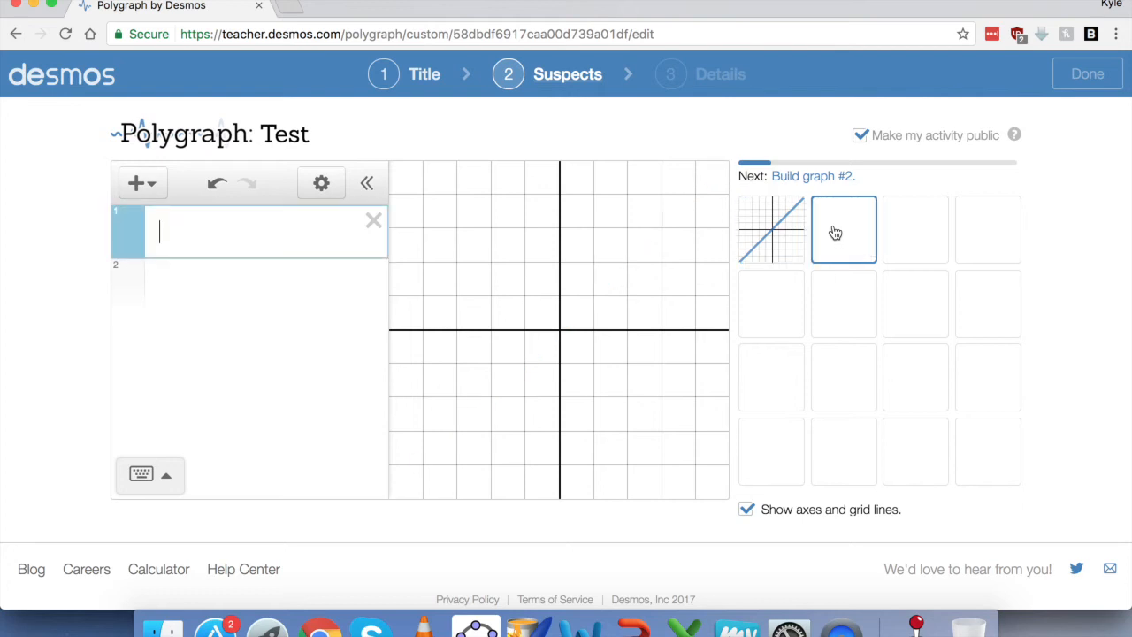
{"action": "type", "text": "y="}
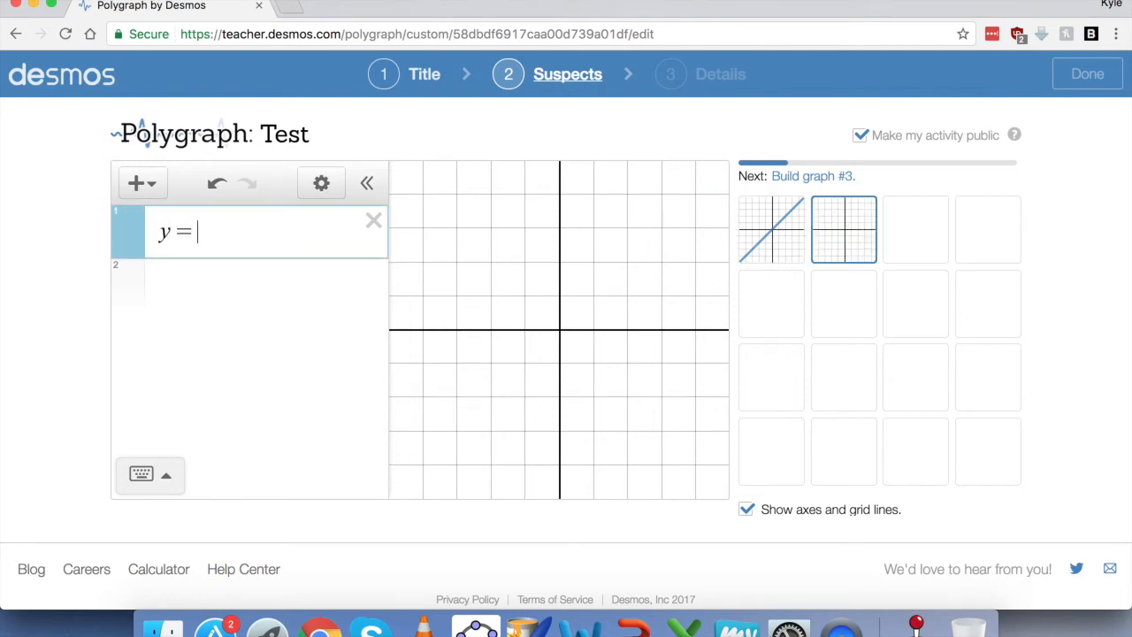
{"action": "type", "text": "2x"}
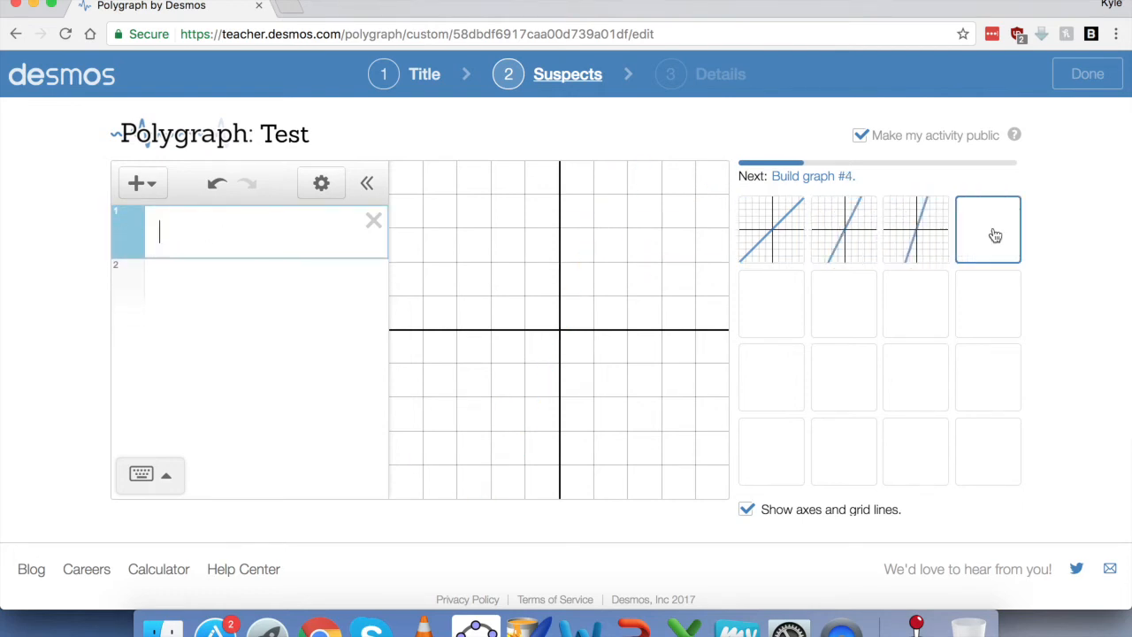
{"action": "left_click", "coordinate": [995, 234]}
{"action": "type", "text": "y=4x"}
{"action": "left_click", "coordinate": [772, 306]}
{"action": "type", "text": "y=5x"}
{"action": "left_click", "coordinate": [844, 309]}
{"action": "type", "text": "y=6x"}
{"action": "left_click", "coordinate": [920, 324]}
{"action": "type", "text": "y=7x"}
{"action": "left_click", "coordinate": [915, 451]}
{"action": "type", "text": "y=-7x"}
{"action": "left_click", "coordinate": [988, 451]}
Step: Enter y=-8x, make the first suspect a desktop screenshot image, and hide the axes
{"action": "type", "text": "y=-8x"}
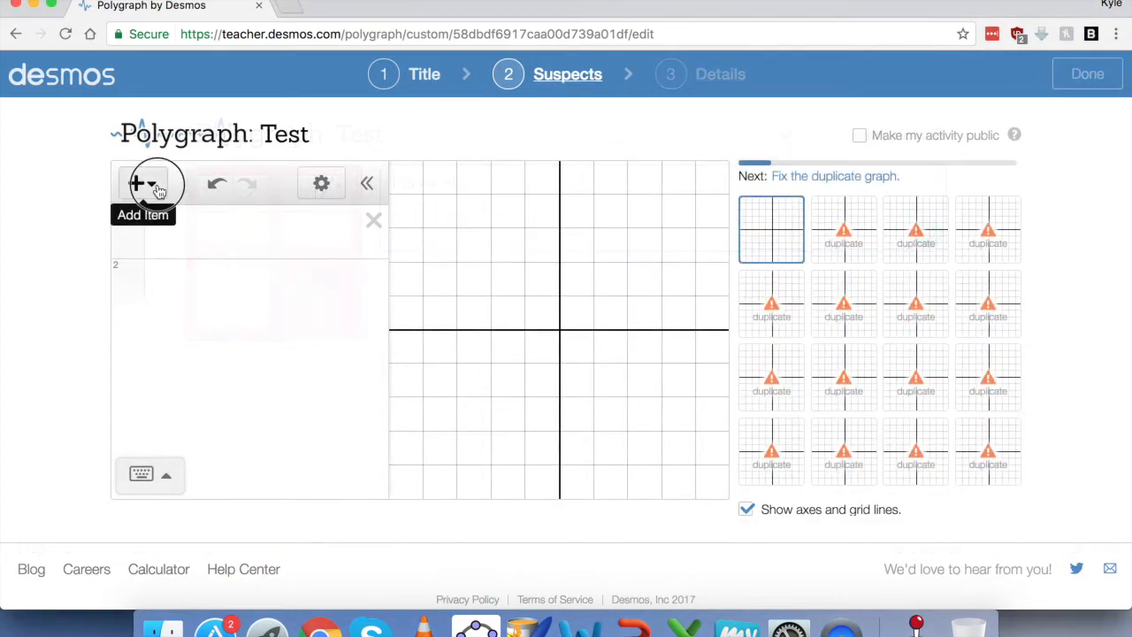
{"action": "left_click", "coordinate": [139, 183]}
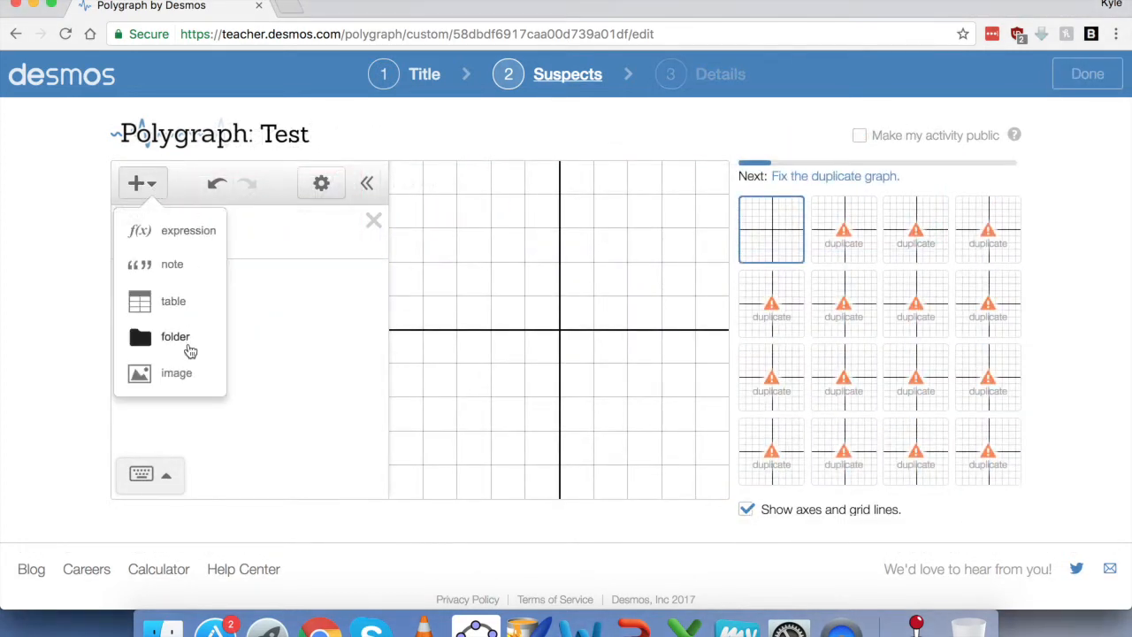
{"action": "left_click", "coordinate": [176, 372]}
{"action": "double_click", "coordinate": [505, 132]}
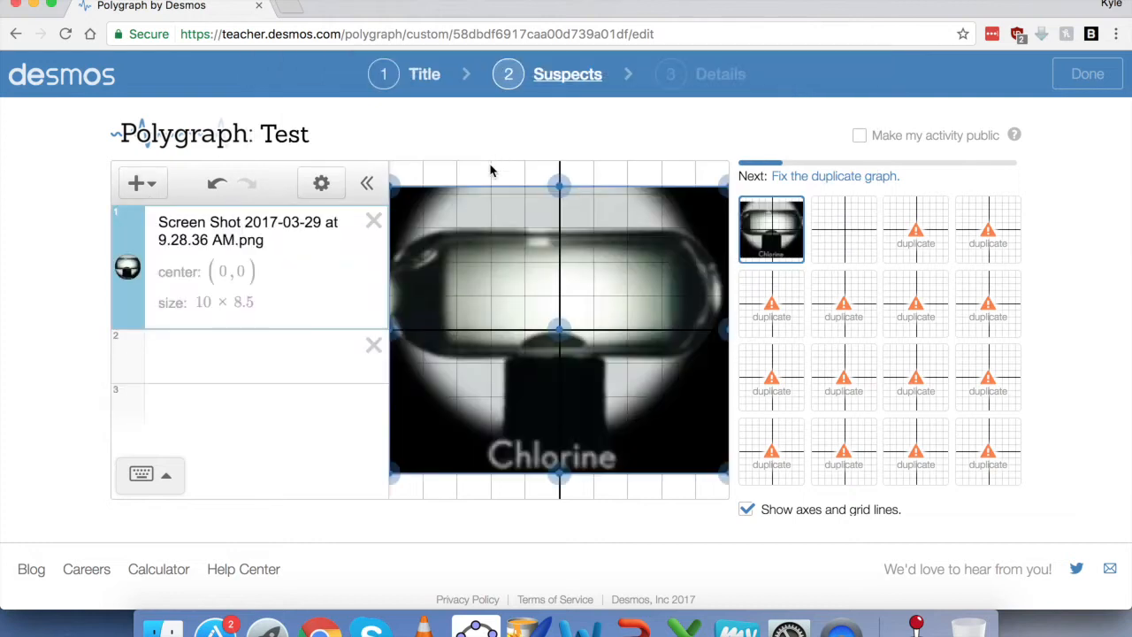
{"action": "left_click", "coordinate": [747, 517]}
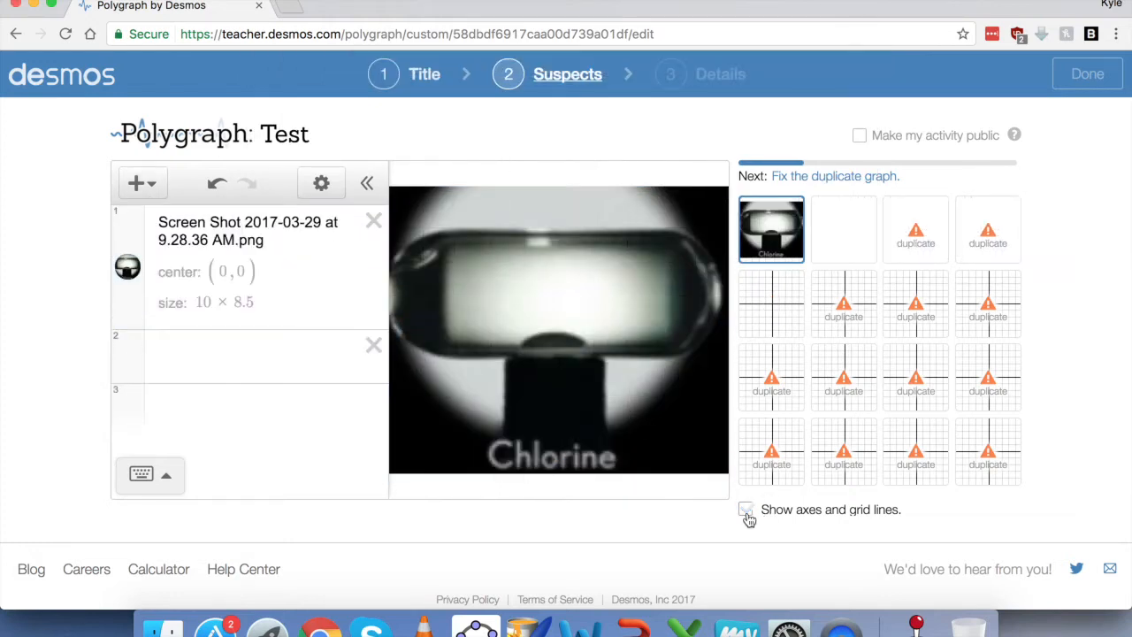
Step: Add screenshot images to the second (9.28.28 AM) and third suspects
{"action": "left_click", "coordinate": [835, 245]}
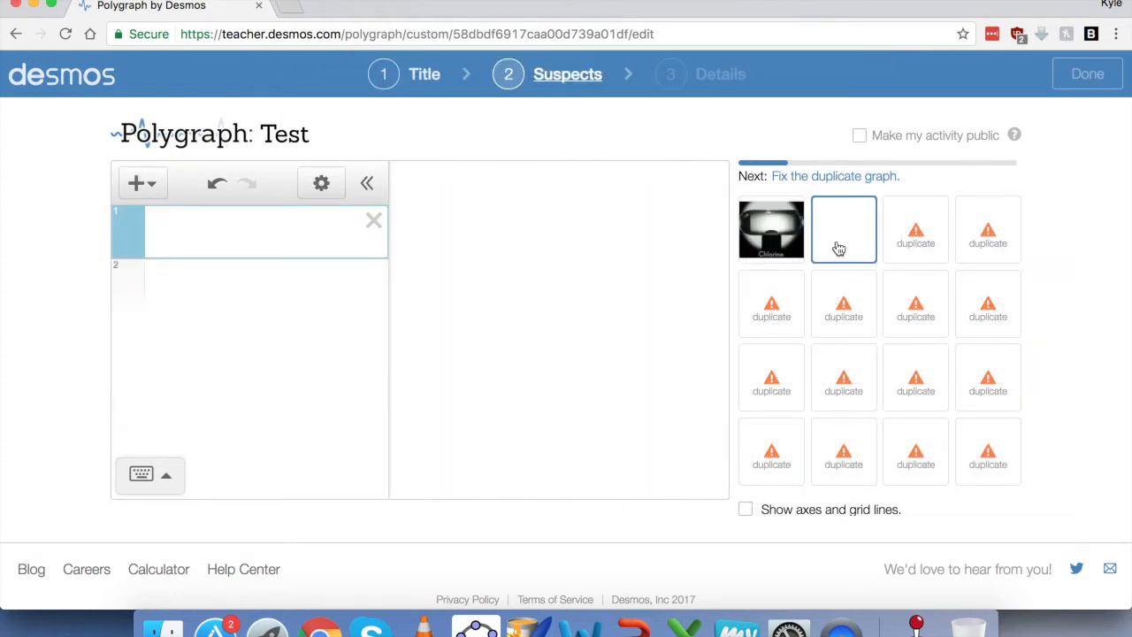
{"action": "left_click", "coordinate": [141, 183]}
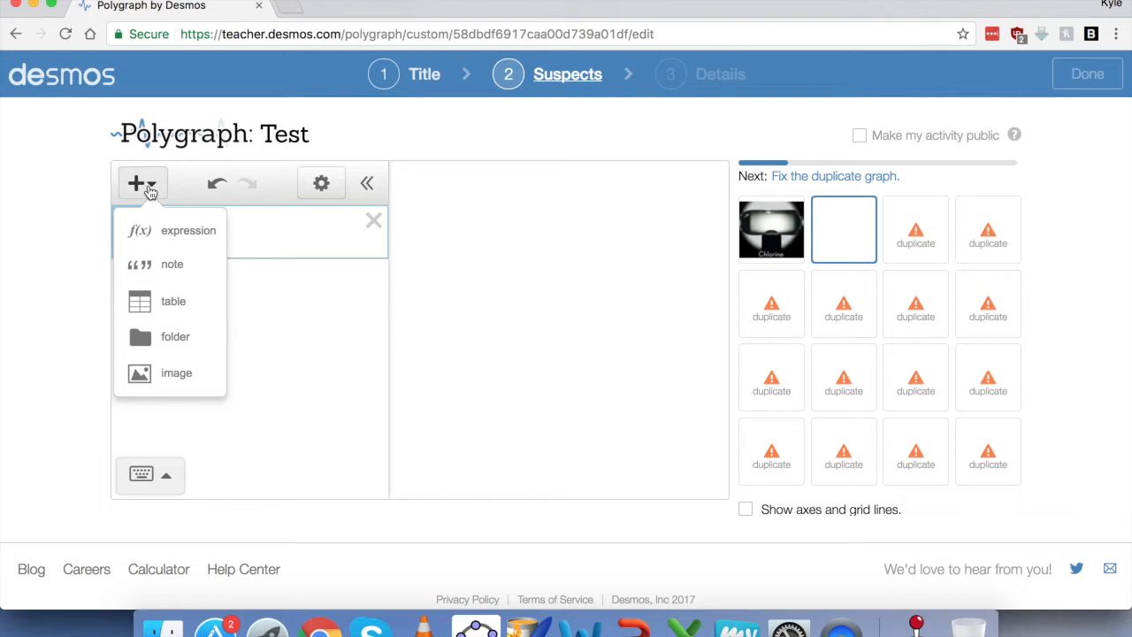
{"action": "left_click", "coordinate": [176, 372]}
{"action": "left_click", "coordinate": [506, 149]}
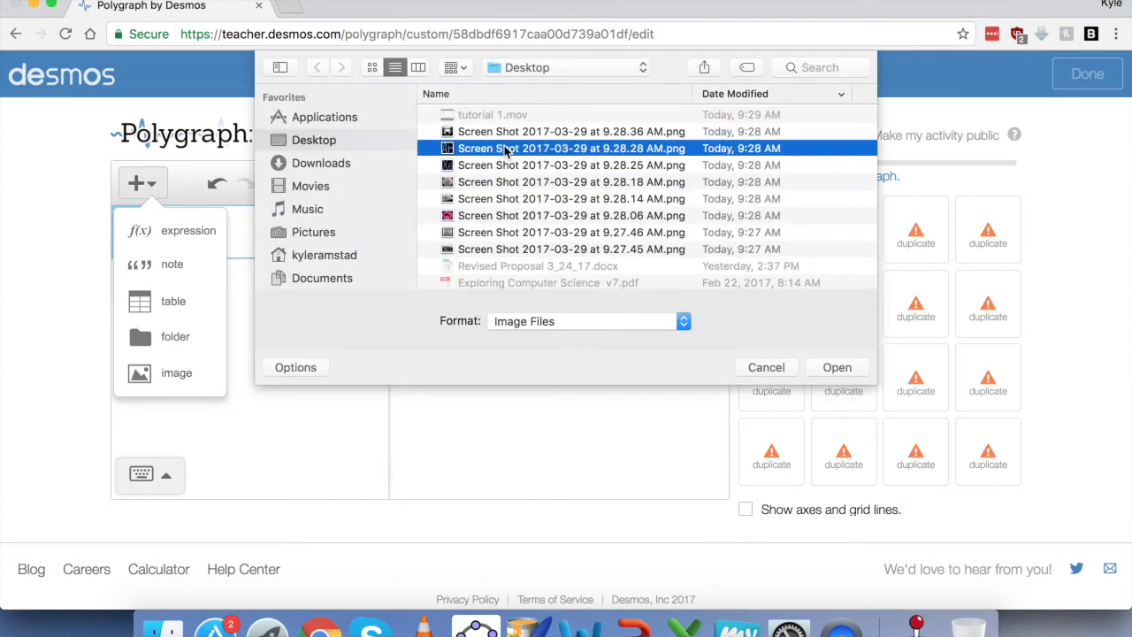
{"action": "double_click", "coordinate": [507, 149]}
{"action": "left_click", "coordinate": [912, 223]}
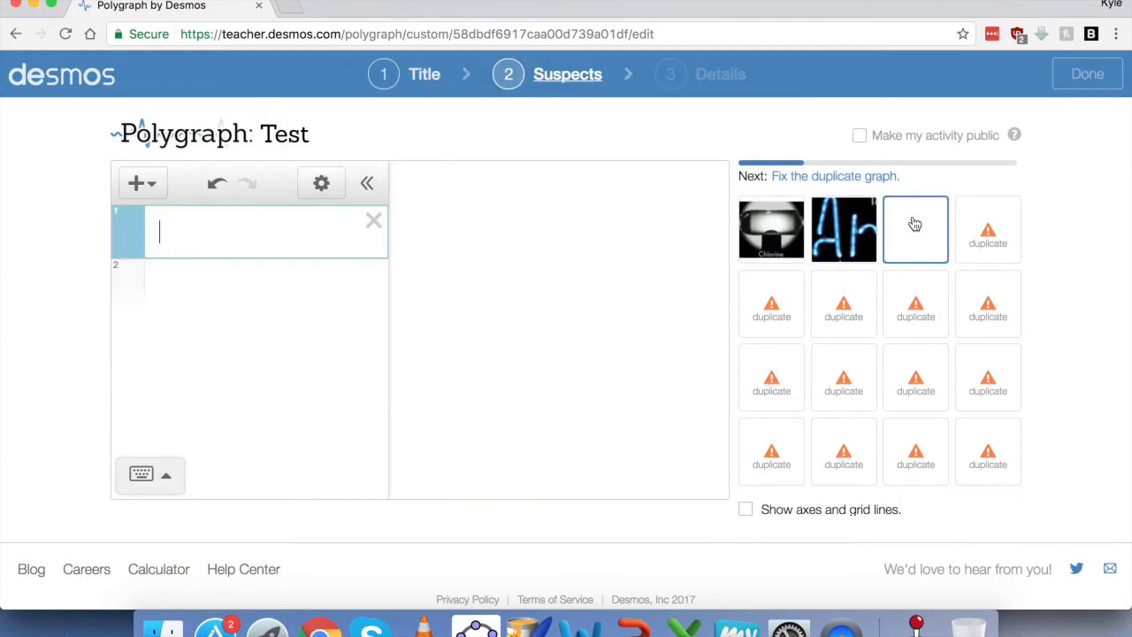
{"action": "left_click", "coordinate": [141, 184]}
{"action": "left_click", "coordinate": [185, 378]}
{"action": "double_click", "coordinate": [499, 170]}
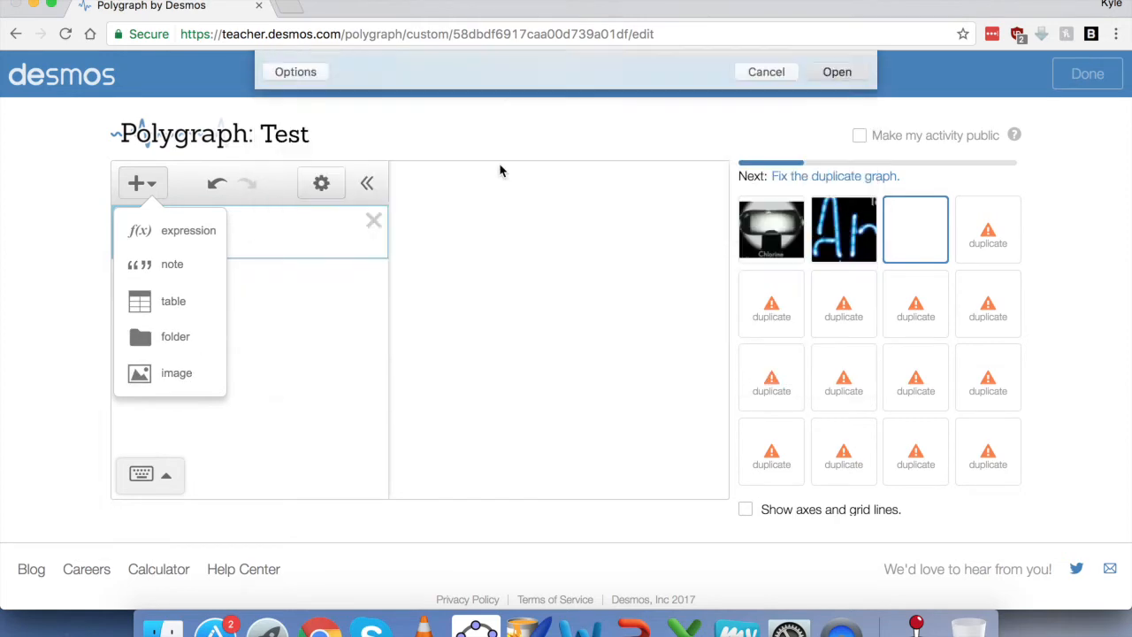
Step: Add the 9.28.18 and 9.28.14 screenshots as the fourth and fifth suspects
{"action": "left_click", "coordinate": [980, 240]}
{"action": "left_click", "coordinate": [142, 184]}
{"action": "left_click", "coordinate": [183, 378]}
{"action": "double_click", "coordinate": [524, 182]}
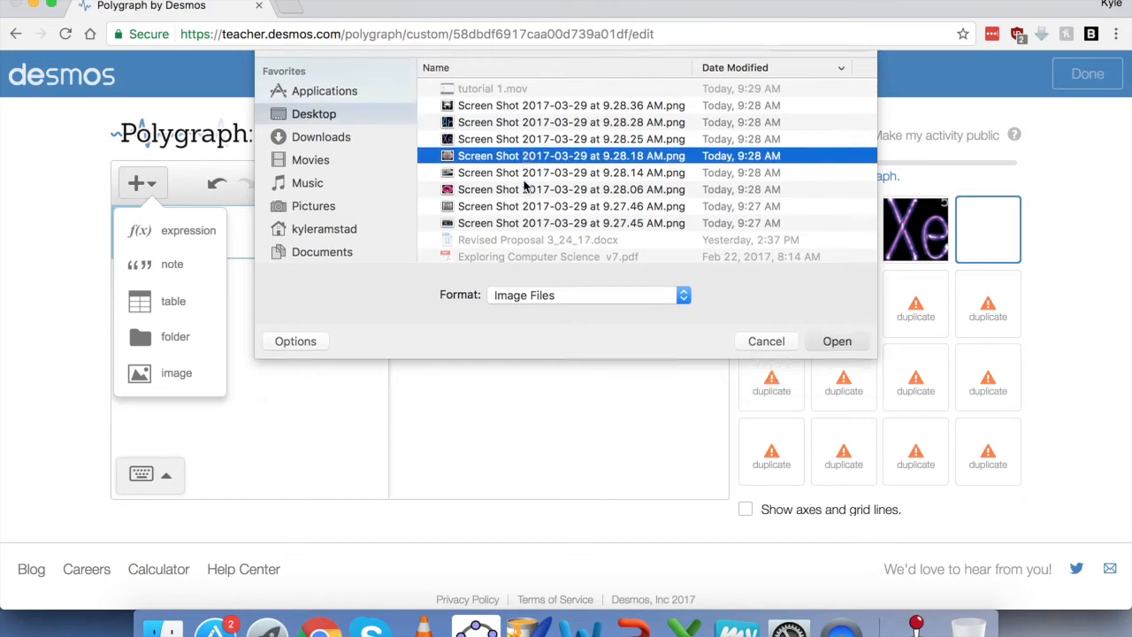
{"action": "left_click", "coordinate": [786, 298]}
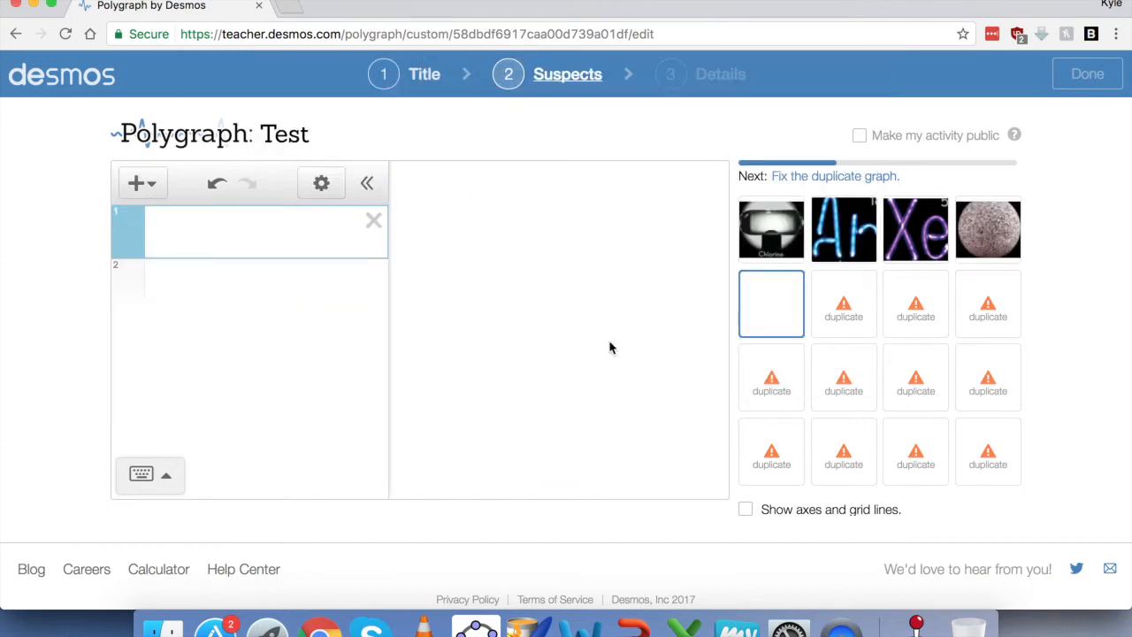
{"action": "left_click", "coordinate": [141, 184]}
{"action": "left_click", "coordinate": [176, 372]}
{"action": "double_click", "coordinate": [465, 201]}
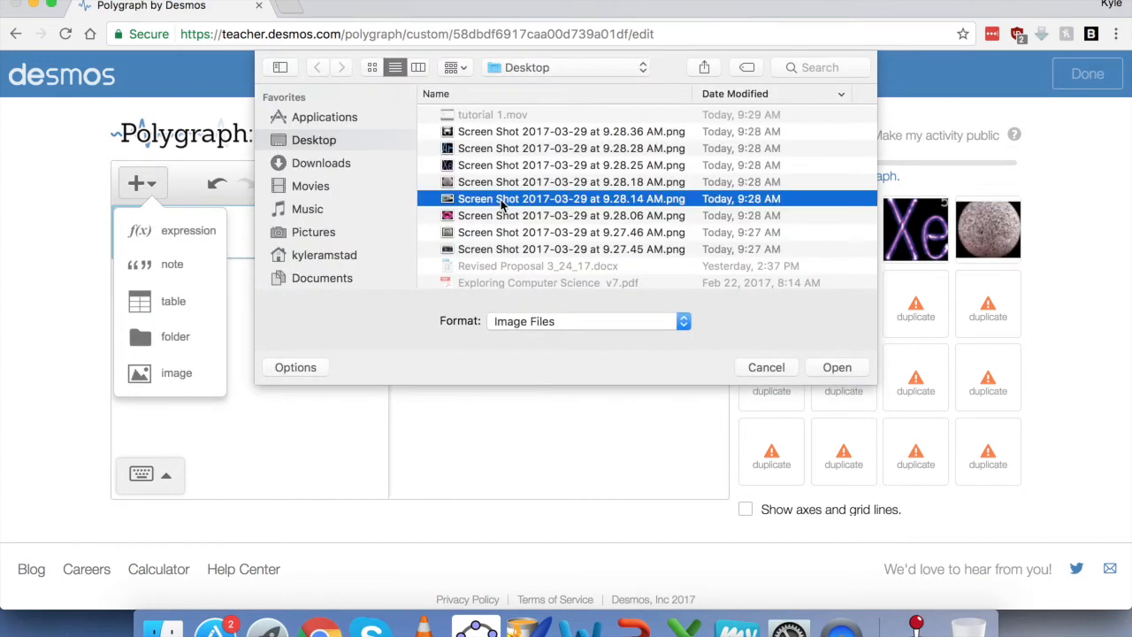
Step: Add the 9.28.06 and 9.27.46 screenshots as the sixth and seventh suspects
{"action": "left_click", "coordinate": [844, 304]}
{"action": "left_click", "coordinate": [141, 184]}
{"action": "left_click", "coordinate": [176, 372]}
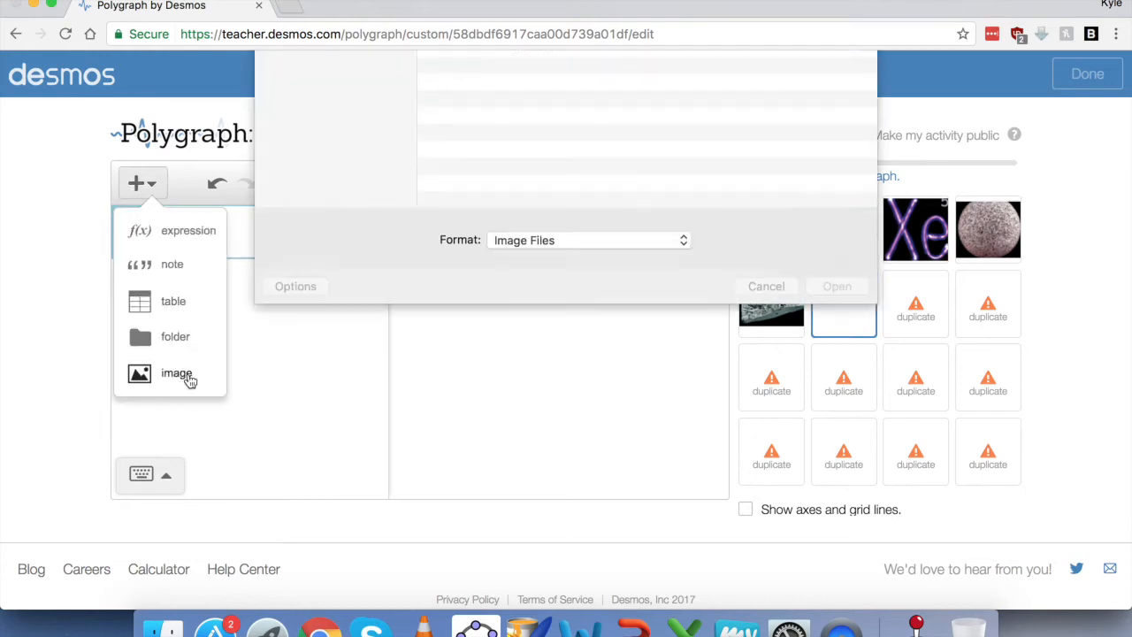
{"action": "double_click", "coordinate": [505, 217]}
{"action": "left_click", "coordinate": [920, 303]}
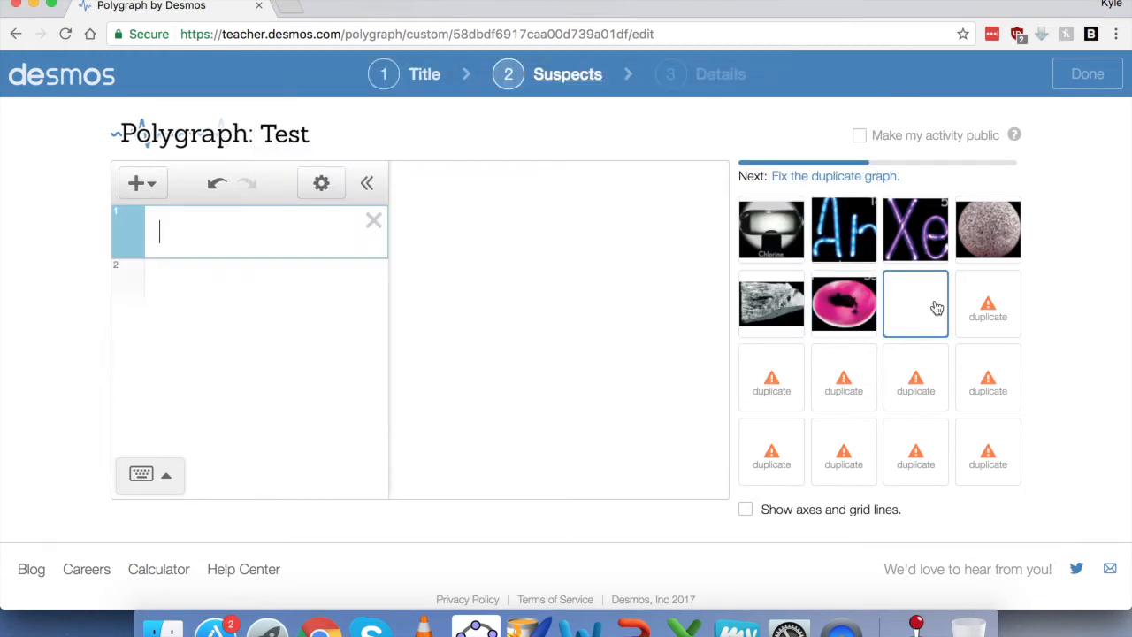
{"action": "left_click", "coordinate": [145, 184]}
{"action": "left_click", "coordinate": [176, 372]}
{"action": "double_click", "coordinate": [495, 230]}
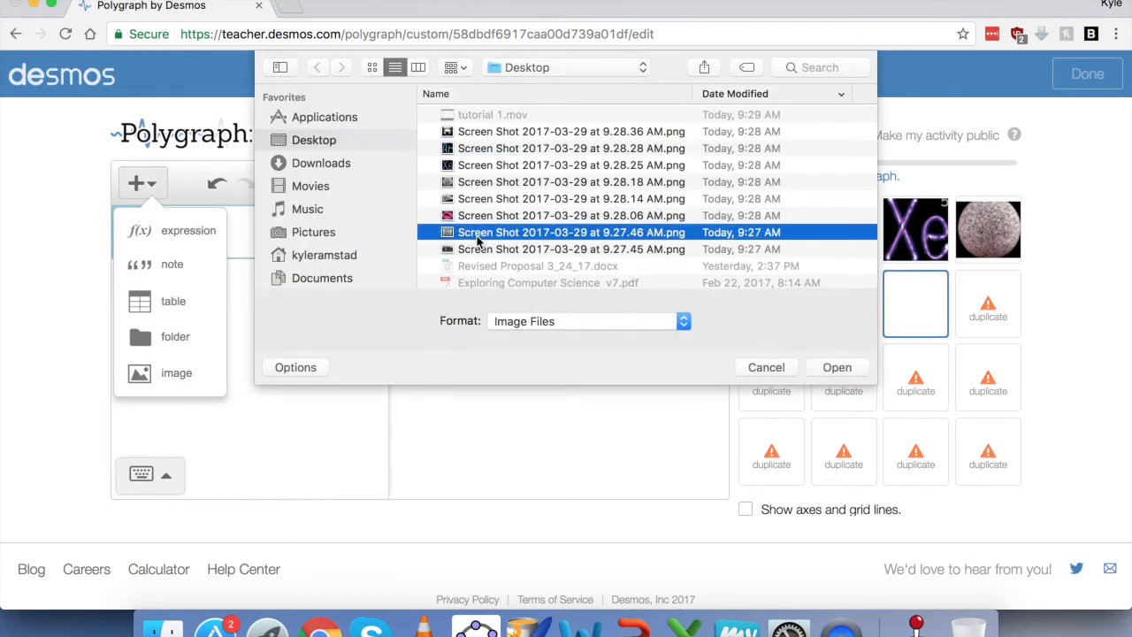
Step: Load the 9.27.45 screenshot into the eighth suspect, then delete it
{"action": "left_click", "coordinate": [142, 183]}
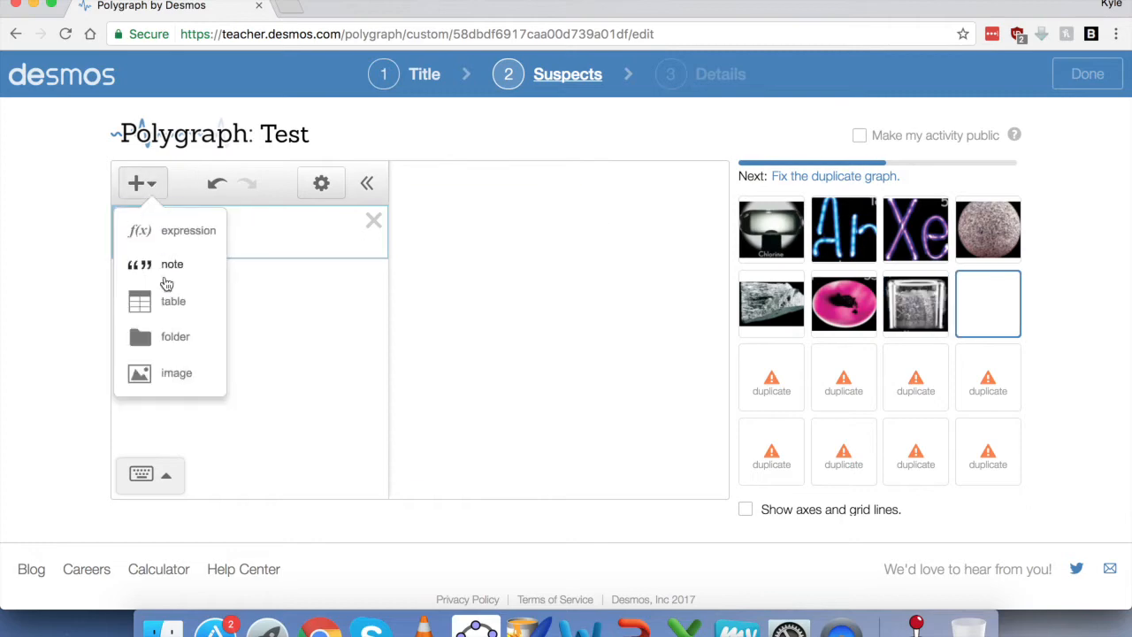
{"action": "left_click", "coordinate": [176, 372]}
{"action": "double_click", "coordinate": [500, 251]}
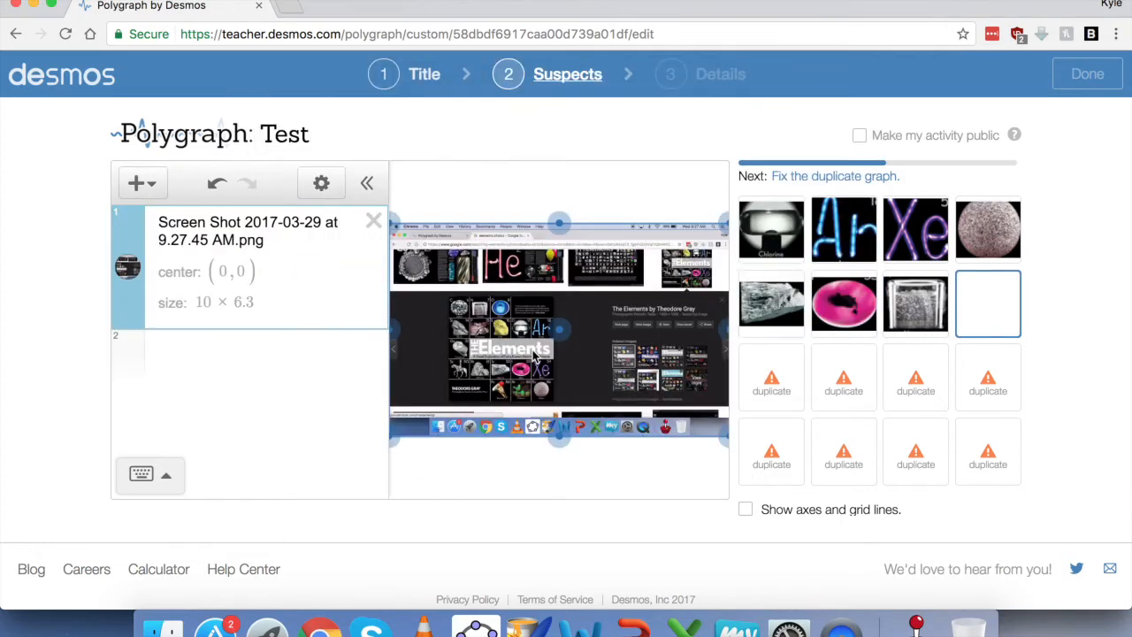
{"action": "key", "text": "BackSpace"}
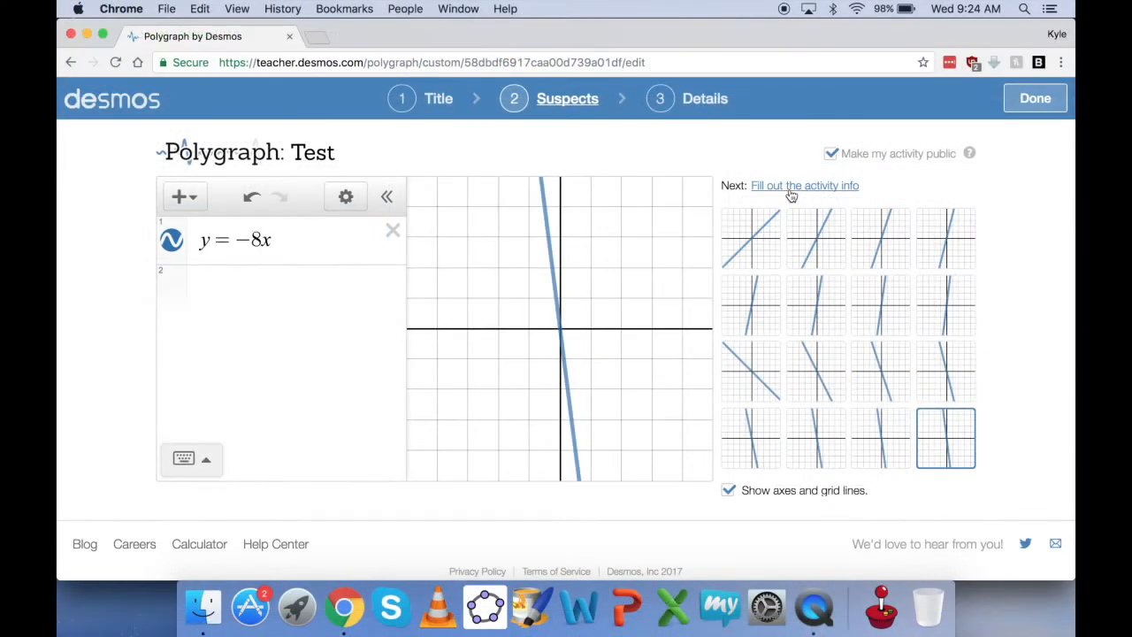
Step: Enter the description 'This will allow students to use their new vocabulary for this chapter.' and uncheck public
{"action": "left_click", "coordinate": [791, 190]}
{"action": "left_click", "coordinate": [787, 194]}
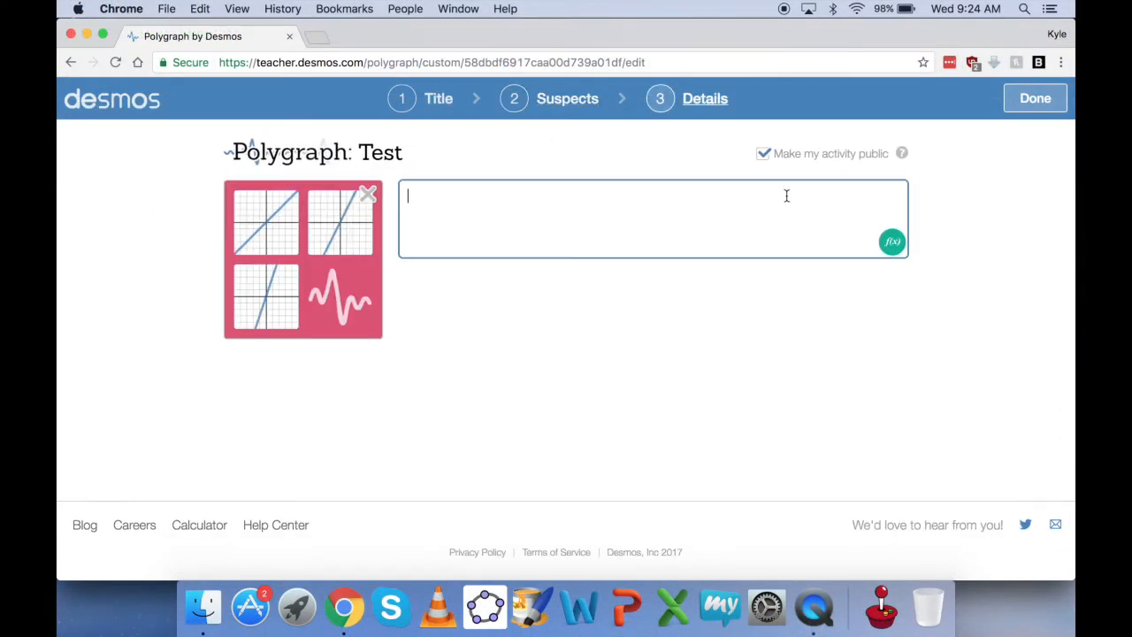
{"action": "type", "text": "This will allow stud"}
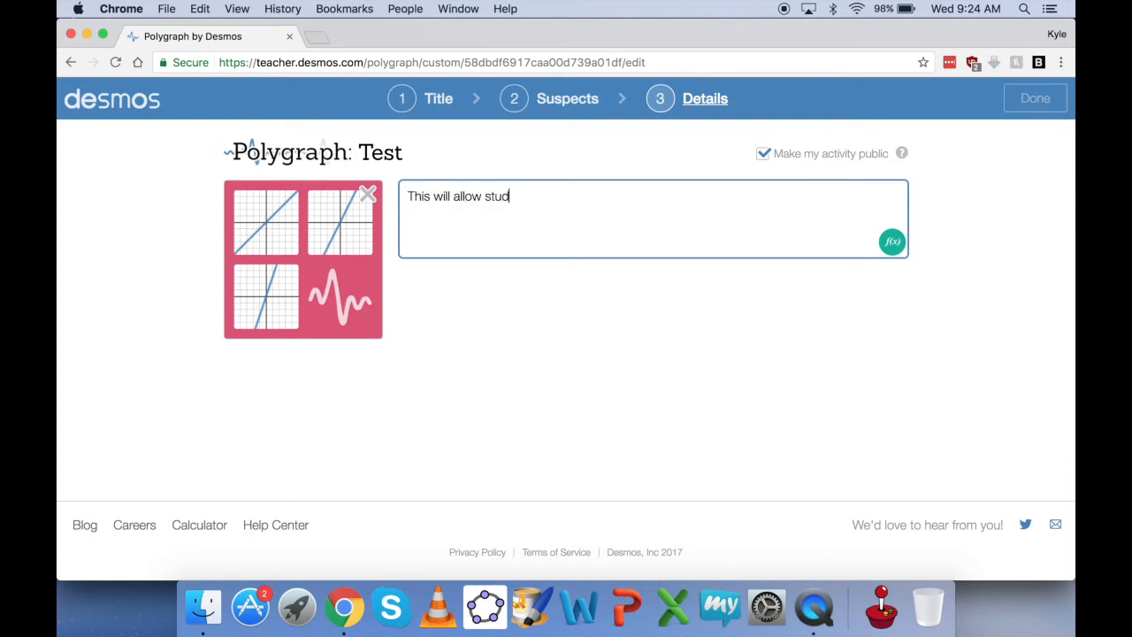
{"action": "type", "text": "use their new vocab"}
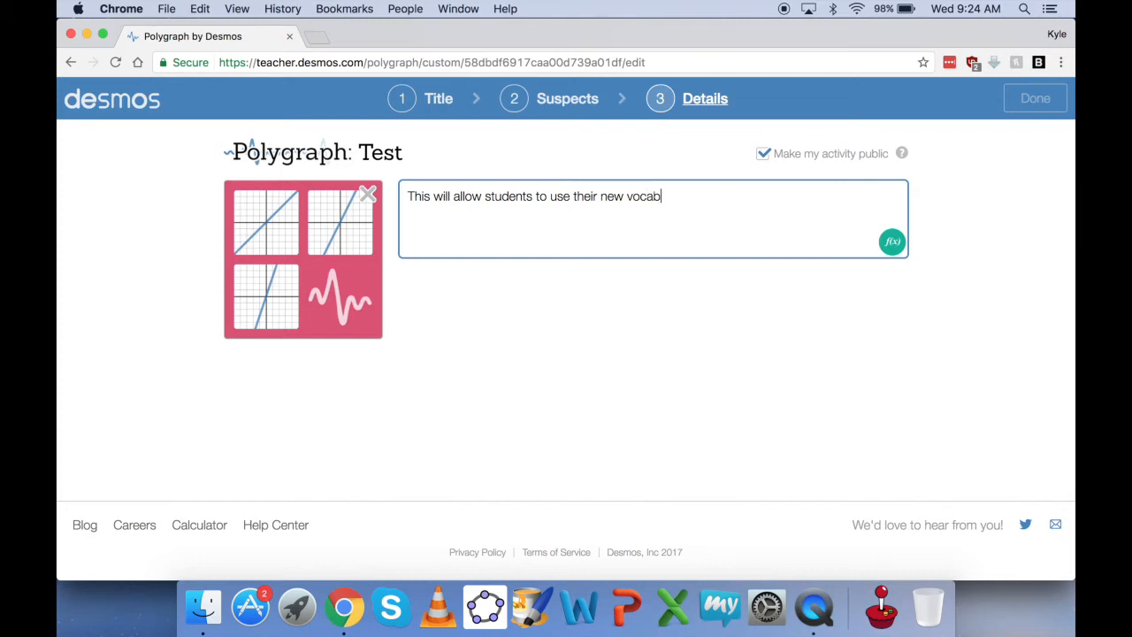
{"action": "type", "text": "ulary for this chapter"}
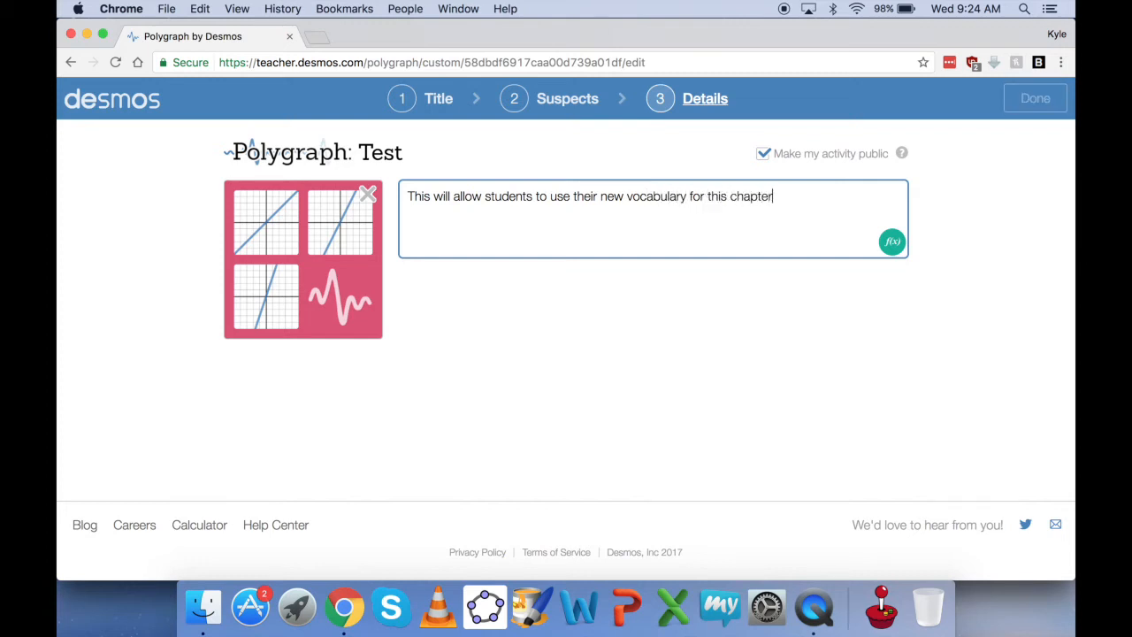
{"action": "type", "text": "."}
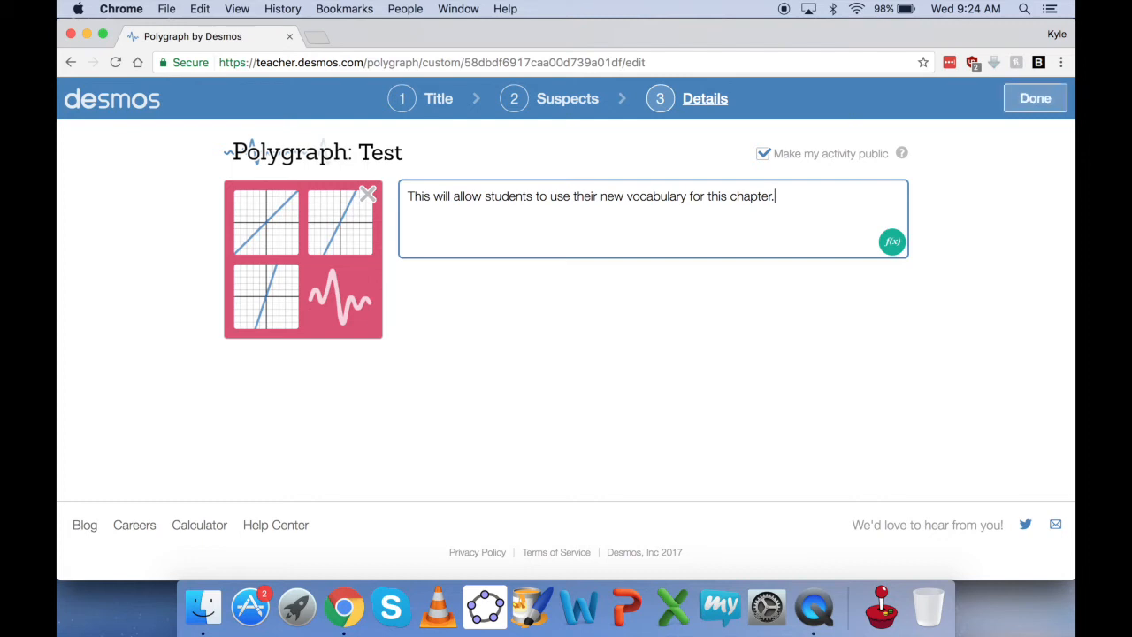
{"action": "left_click", "coordinate": [761, 156]}
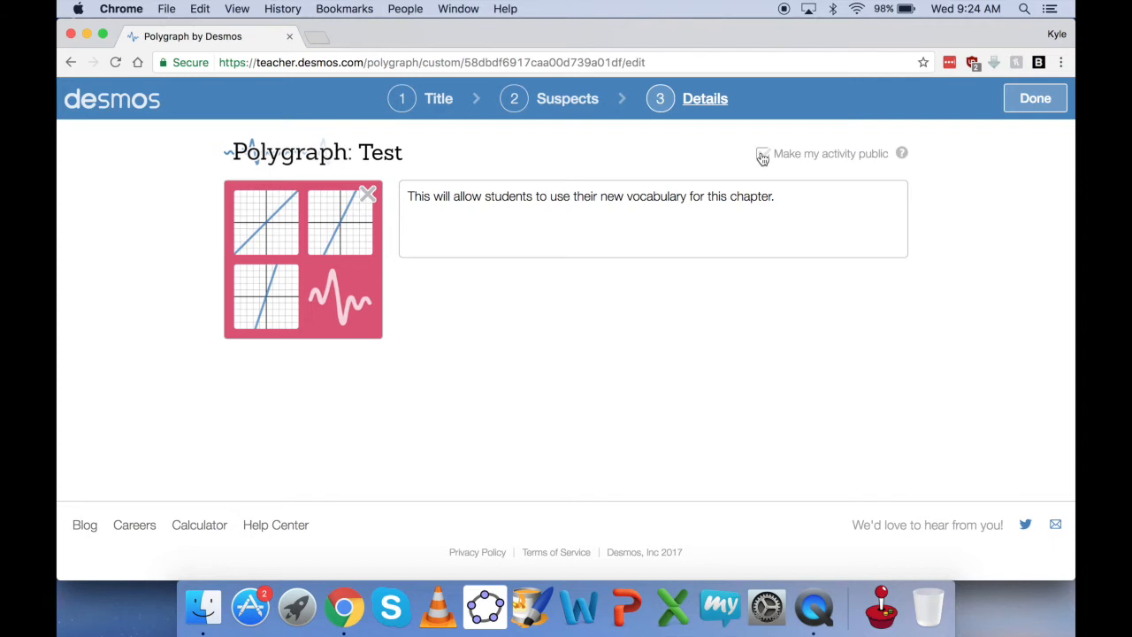
Step: Save the Test activity, generate a class code, and open its teacher dashboard
{"action": "left_click", "coordinate": [1026, 102]}
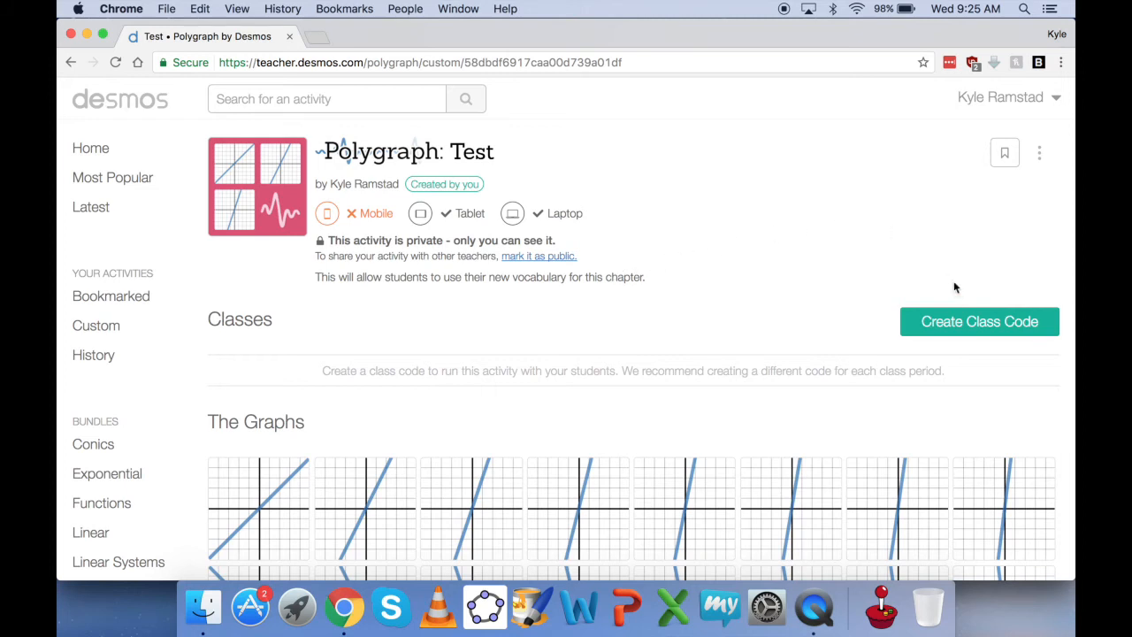
{"action": "left_click", "coordinate": [949, 325]}
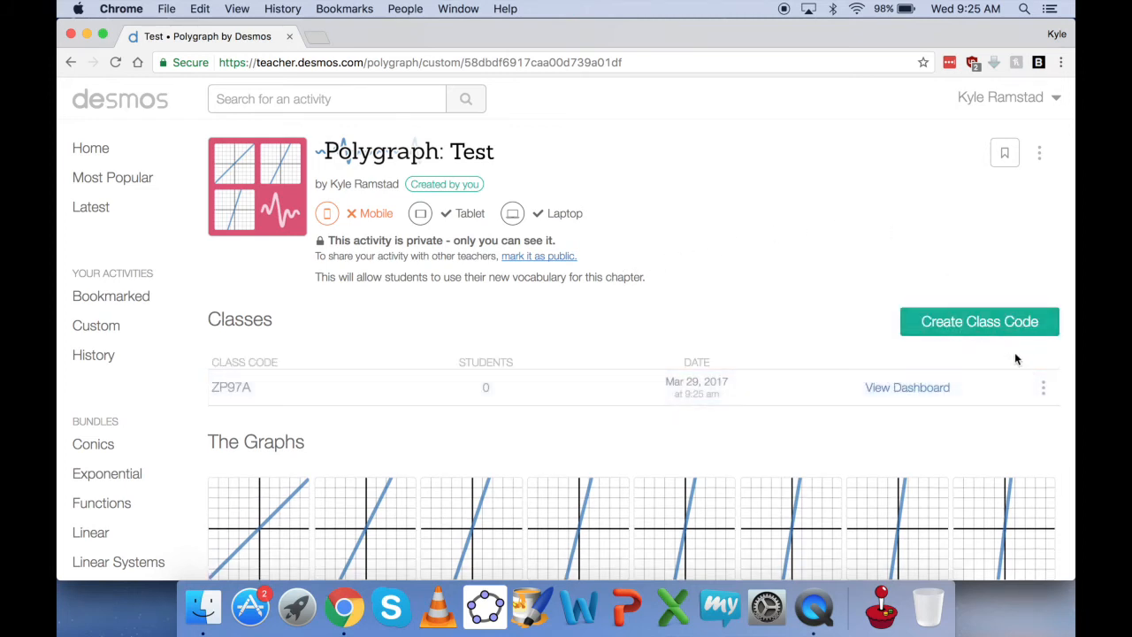
{"action": "left_click", "coordinate": [1044, 392]}
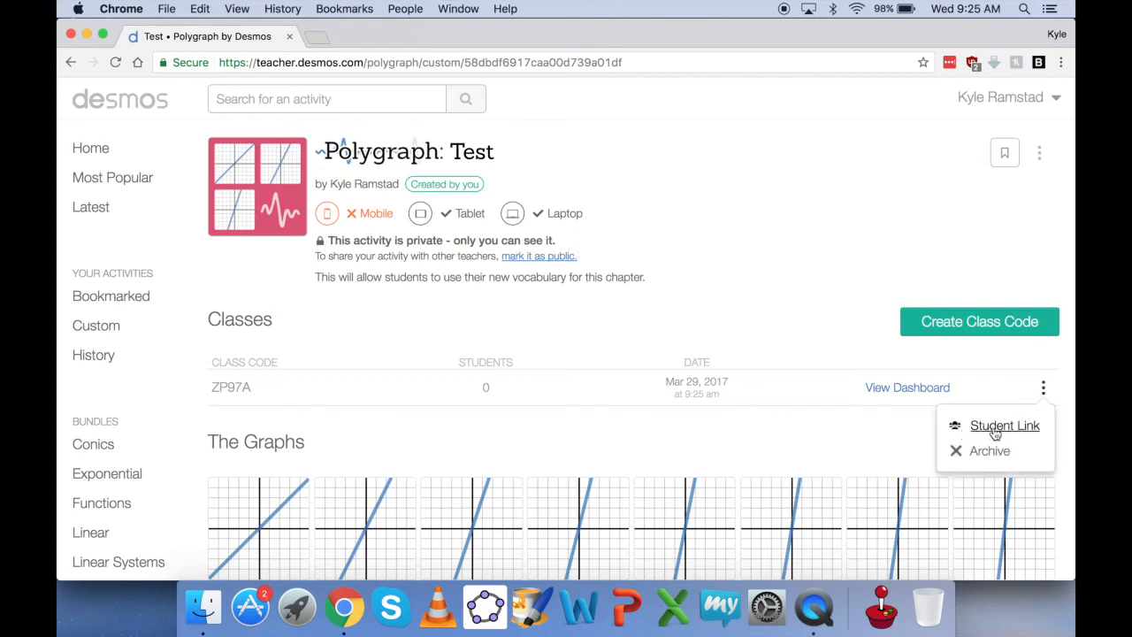
{"action": "left_click_drag", "start_coordinate": [269, 390], "coordinate": [233, 389]}
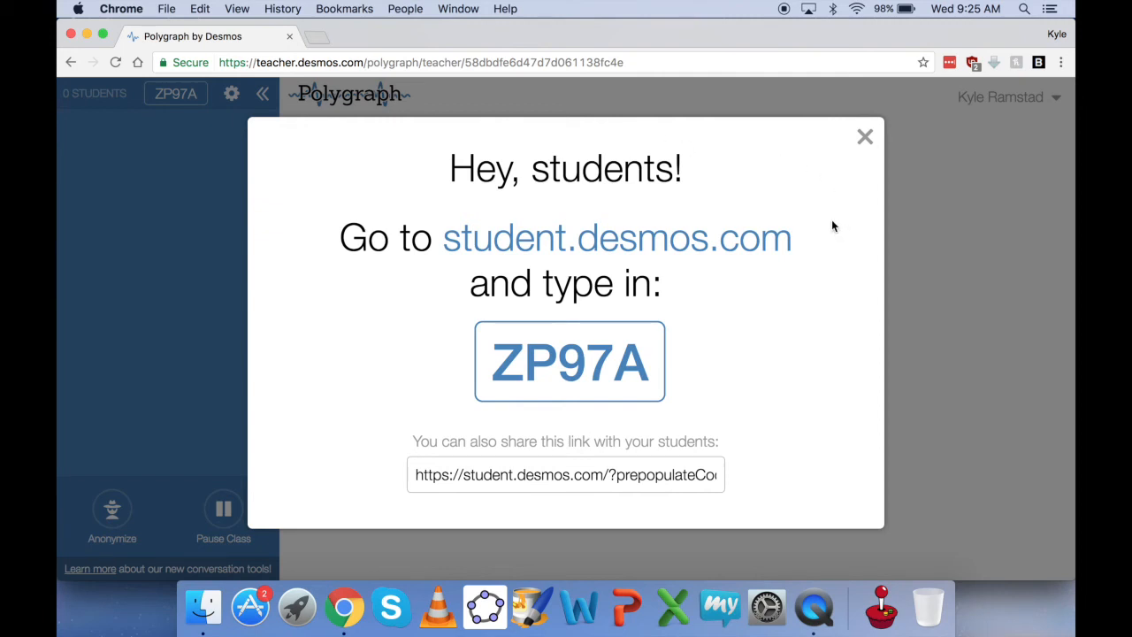
Step: Close the join instructions, anonymize student names, and pause then resume the class
{"action": "left_click", "coordinate": [865, 139]}
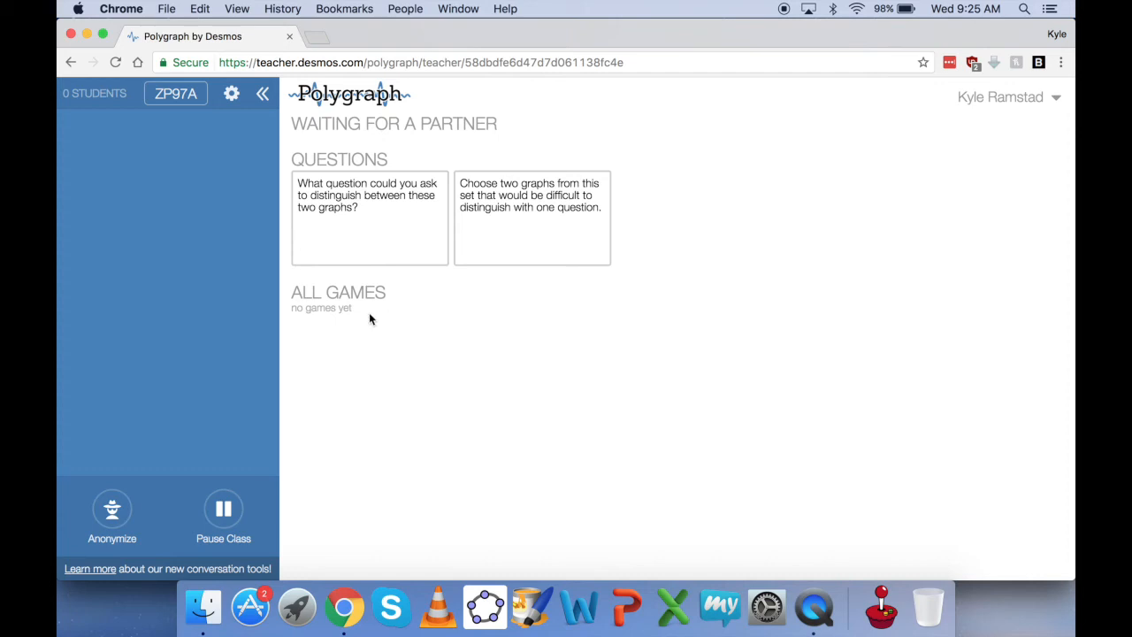
{"action": "left_click", "coordinate": [113, 508]}
{"action": "left_click", "coordinate": [235, 515]}
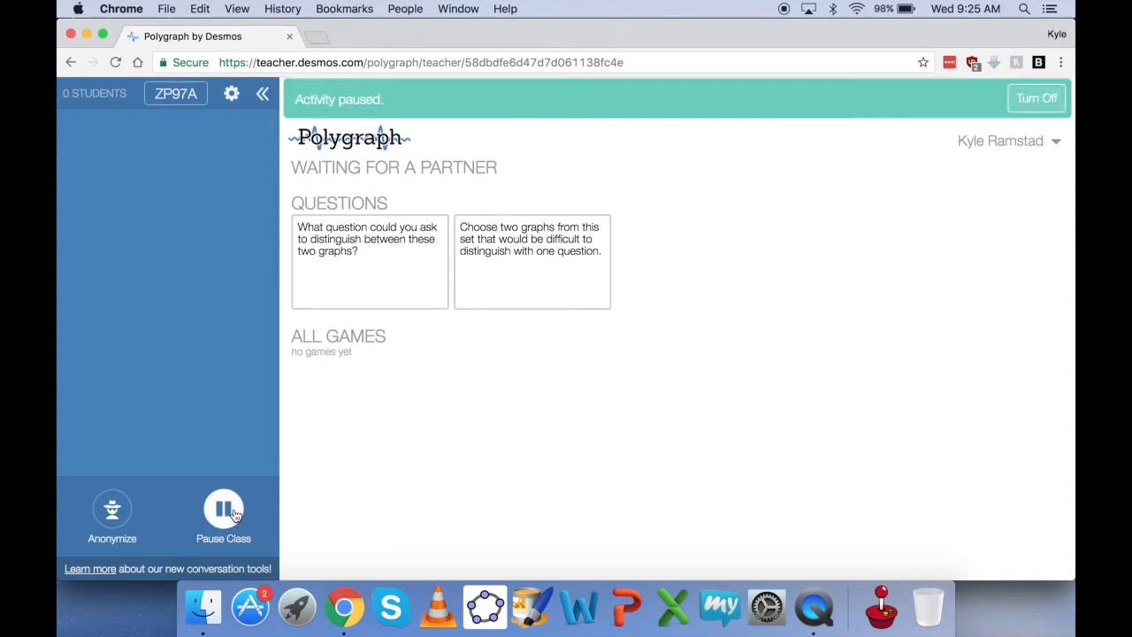
{"action": "left_click", "coordinate": [234, 514]}
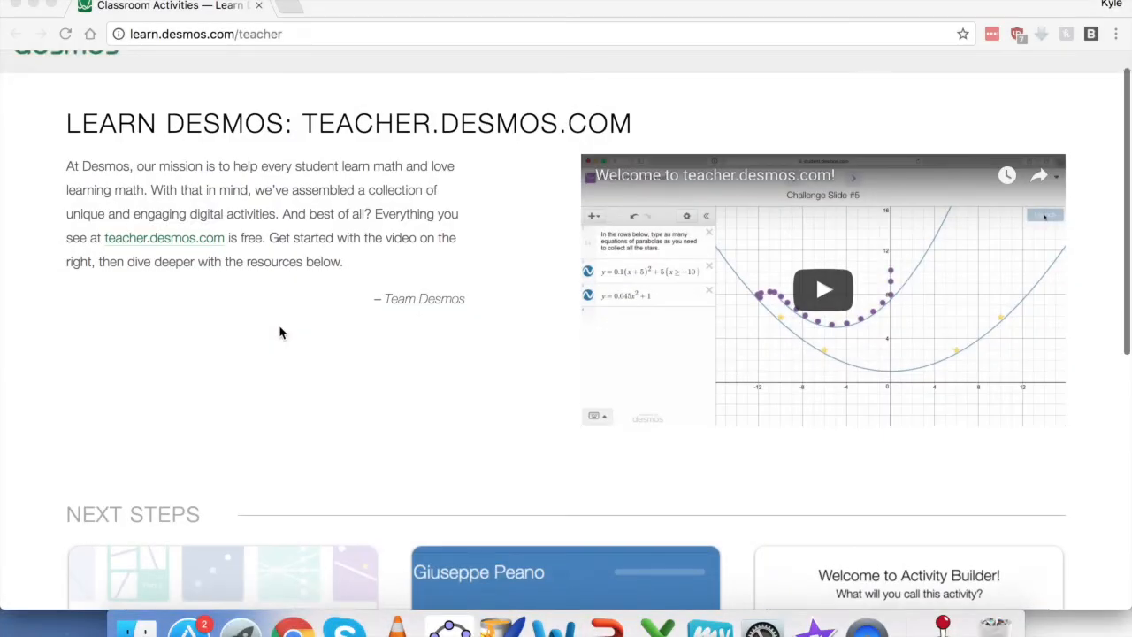
{"action": "scroll", "coordinate": [280, 332], "scroll_direction": "down", "scroll_amount": 3}
{"action": "scroll", "coordinate": [280, 332], "scroll_direction": "down", "scroll_amount": 3}
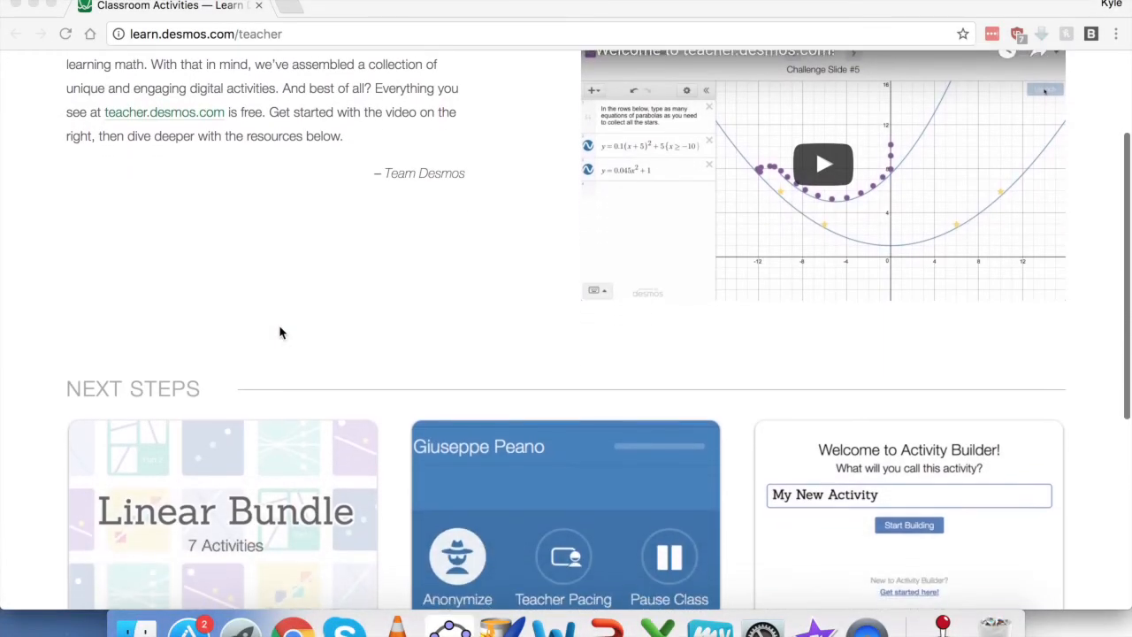
{"action": "scroll", "coordinate": [280, 333], "scroll_direction": "down", "scroll_amount": 2}
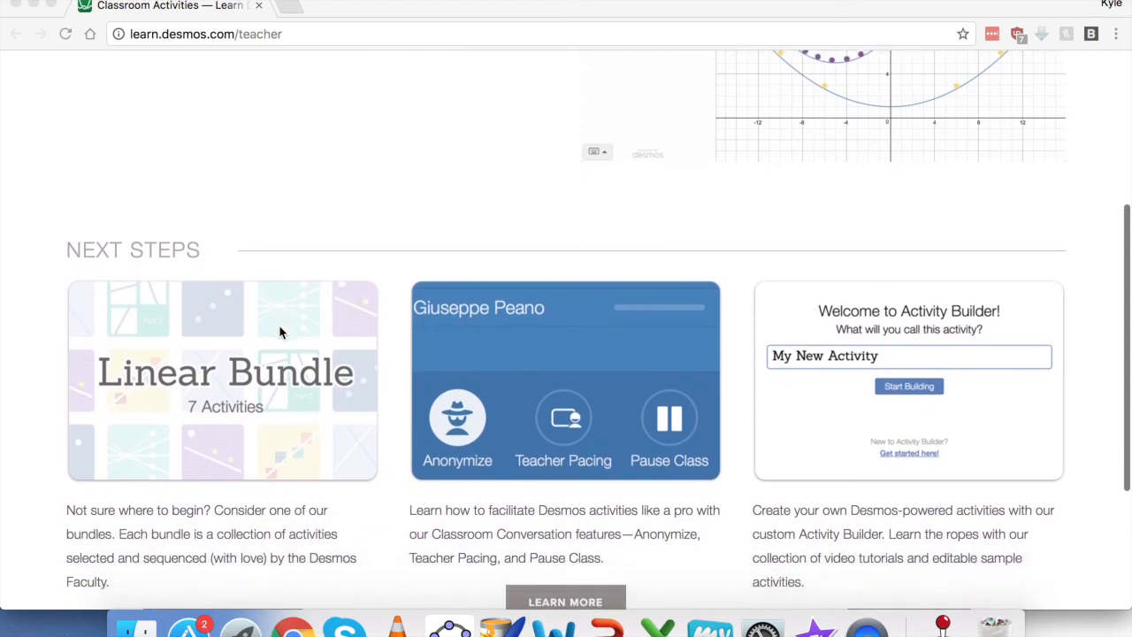
{"action": "scroll", "coordinate": [279, 332], "scroll_direction": "down", "scroll_amount": 1}
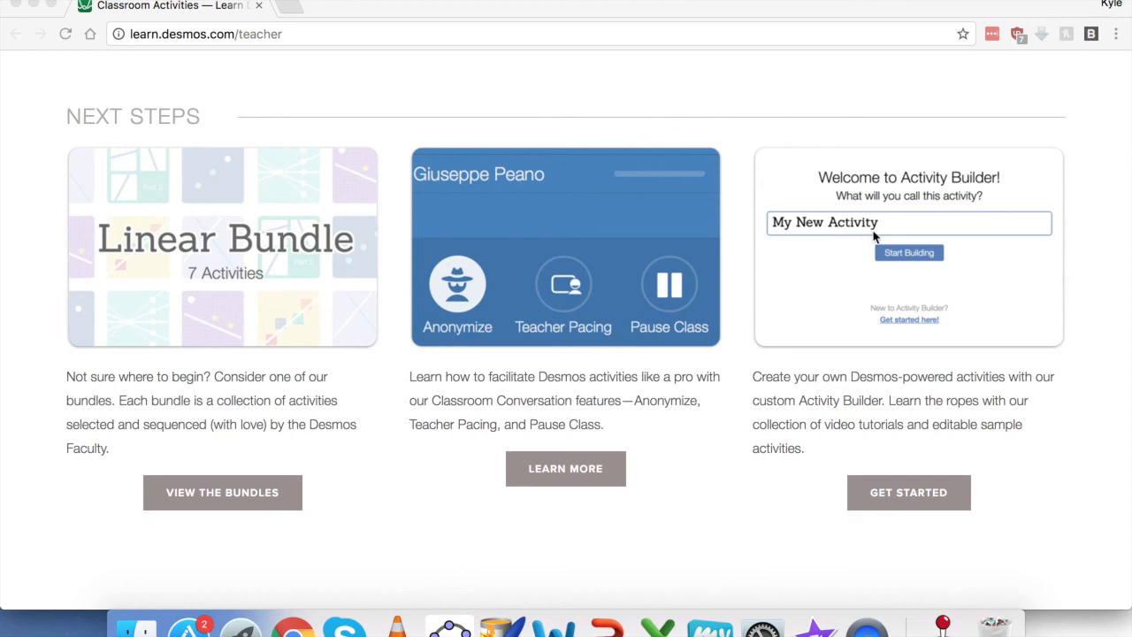
{"action": "scroll", "coordinate": [873, 235], "scroll_direction": "down", "scroll_amount": 2}
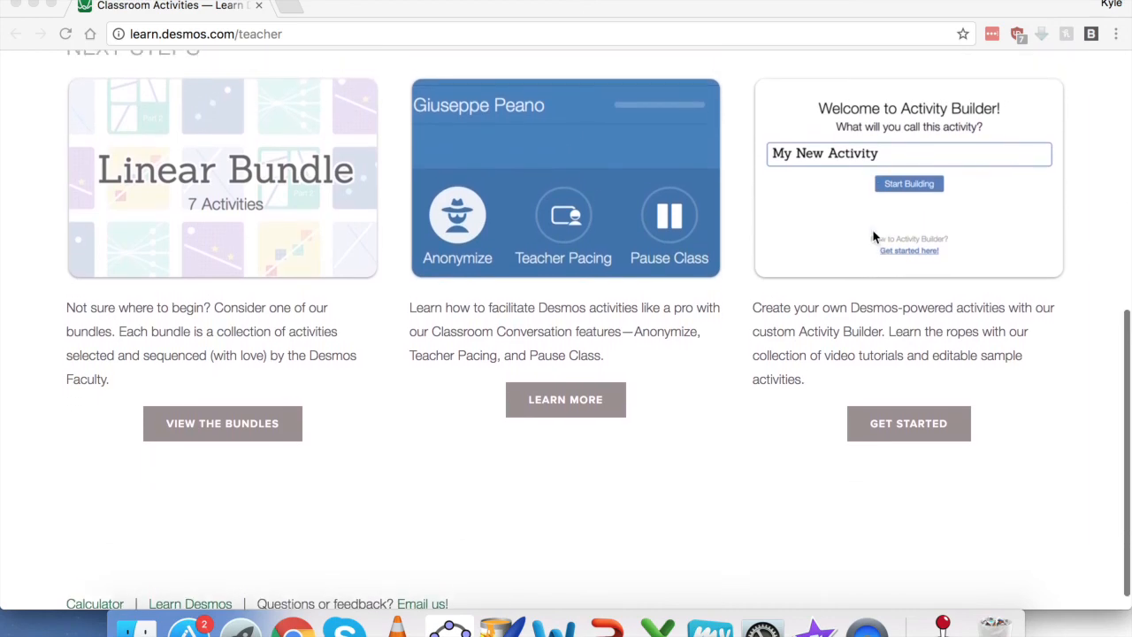
{"action": "scroll", "coordinate": [874, 235], "scroll_direction": "up", "scroll_amount": 8}
{"action": "scroll", "coordinate": [873, 234], "scroll_direction": "up", "scroll_amount": 5}
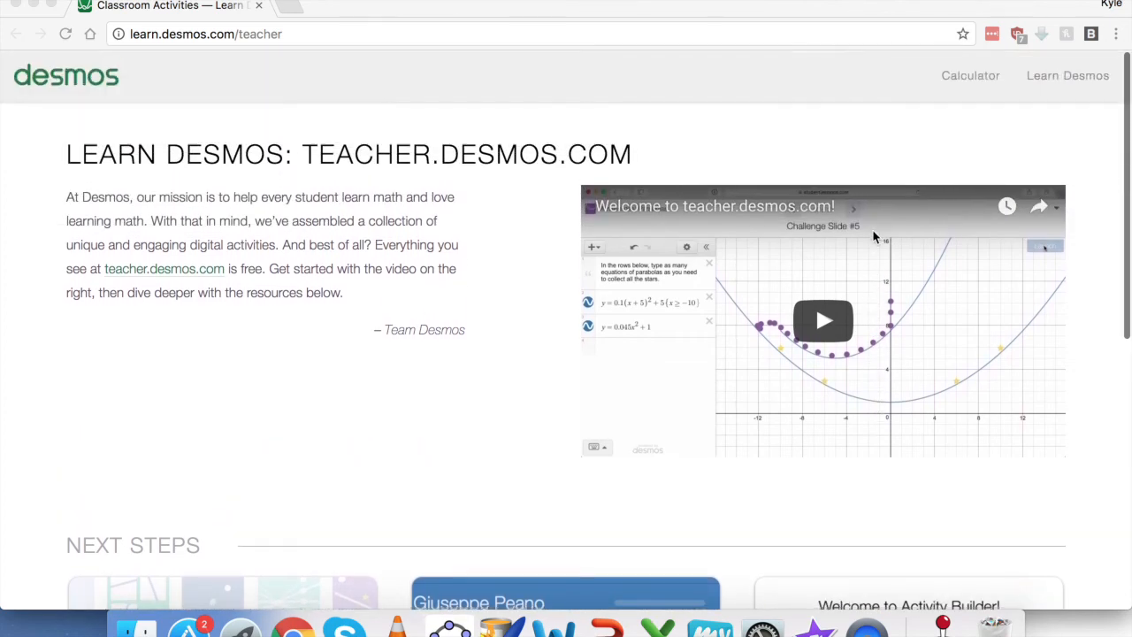